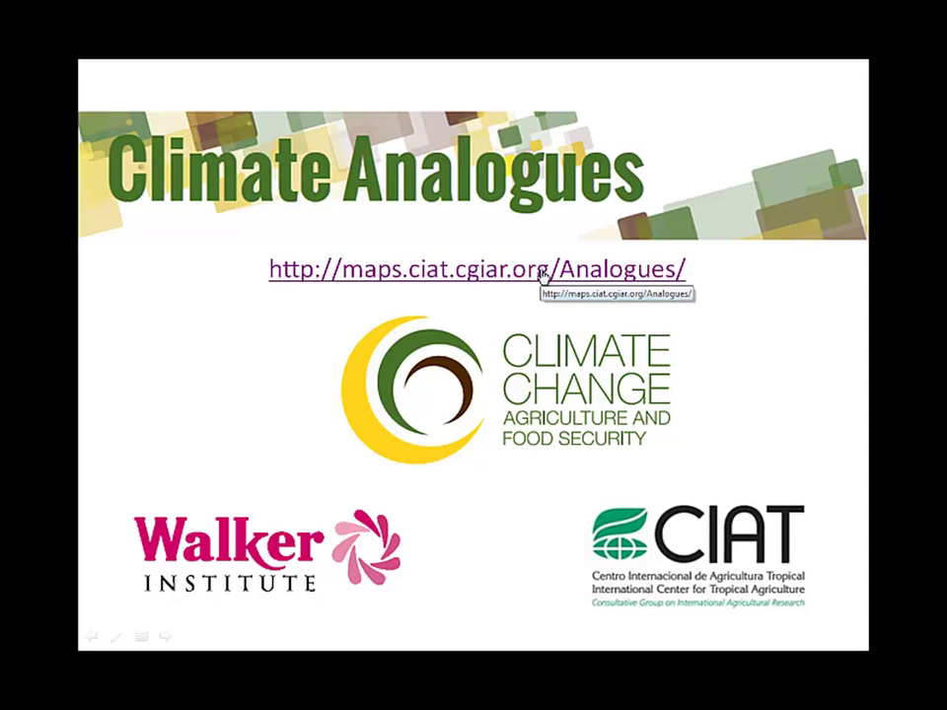
{"action": "left_click", "coordinate": [542, 275]}
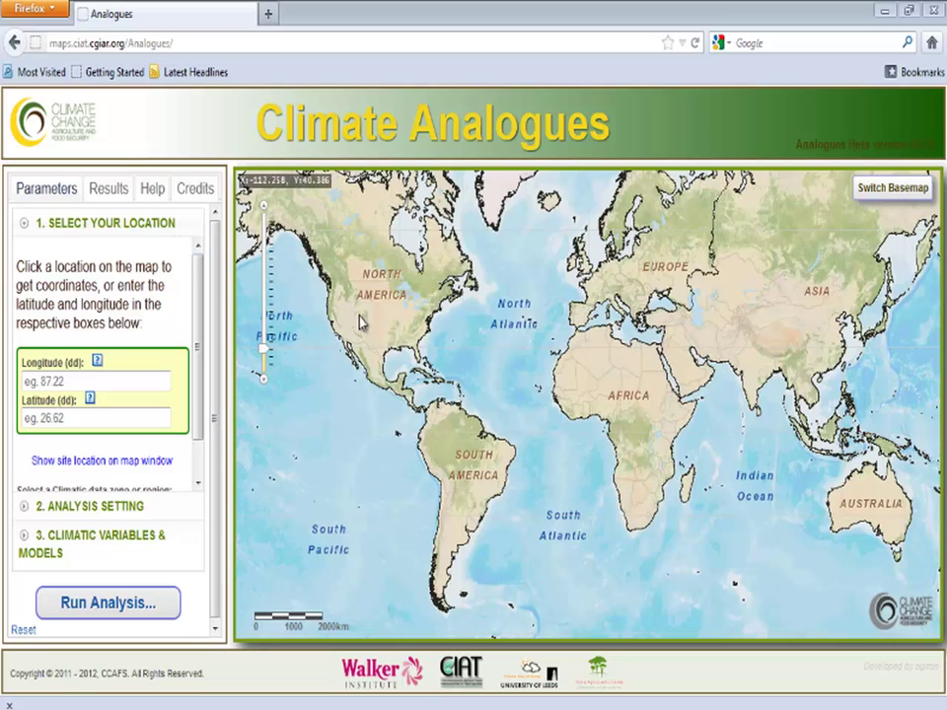
Step: Place the study site at longitude -2.44, latitude 12.57 and show it on the map
{"action": "left_click", "coordinate": [595, 393]}
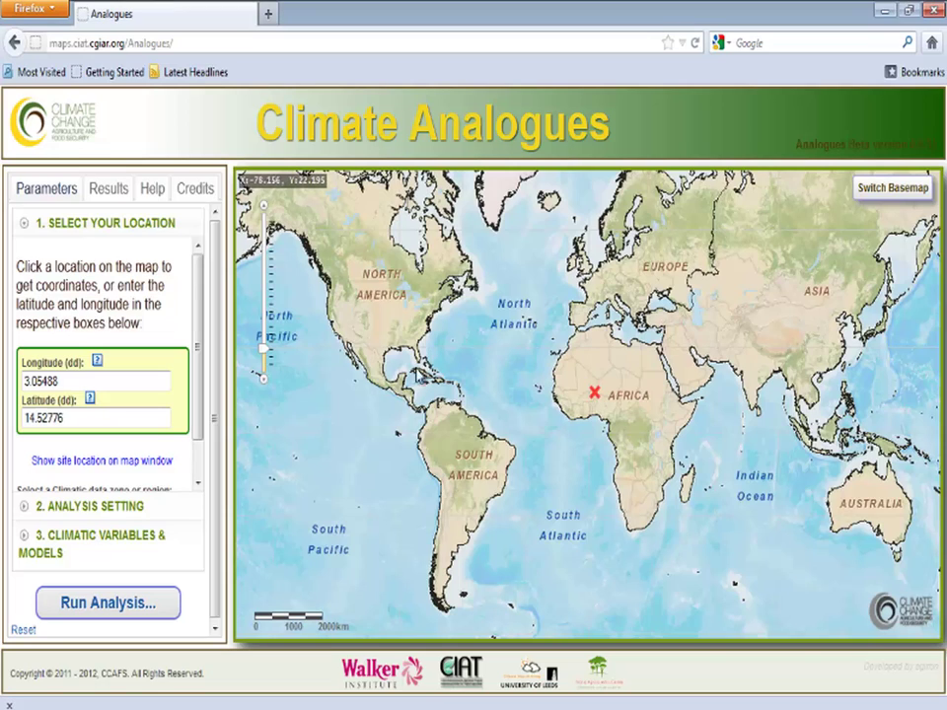
{"action": "left_click_drag", "start_coordinate": [76, 381], "coordinate": [22, 385]}
{"action": "key", "text": "BackSpace"}
{"action": "type", "text": "-2.44"}
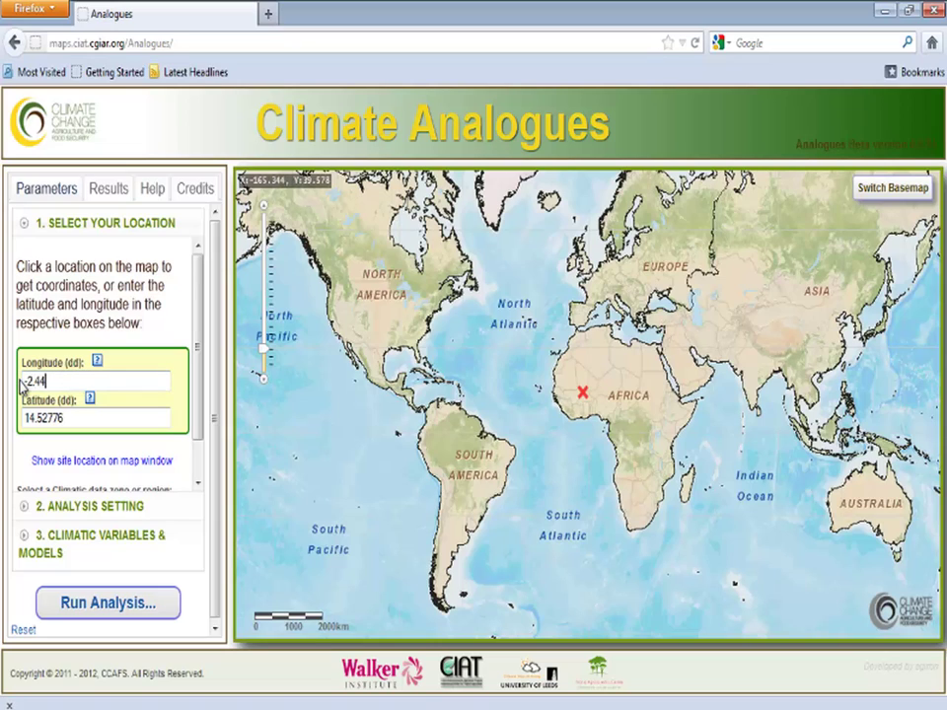
{"action": "key", "text": "Tab"}
{"action": "key", "text": "BackSpace"}
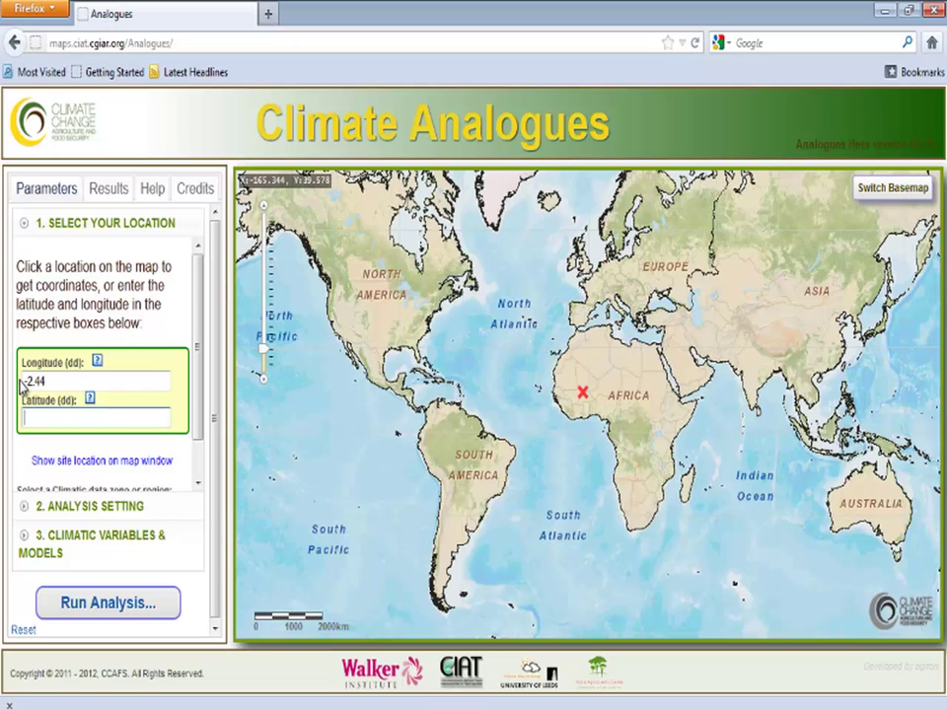
{"action": "type", "text": "12.57"}
{"action": "left_click", "coordinate": [55, 461]}
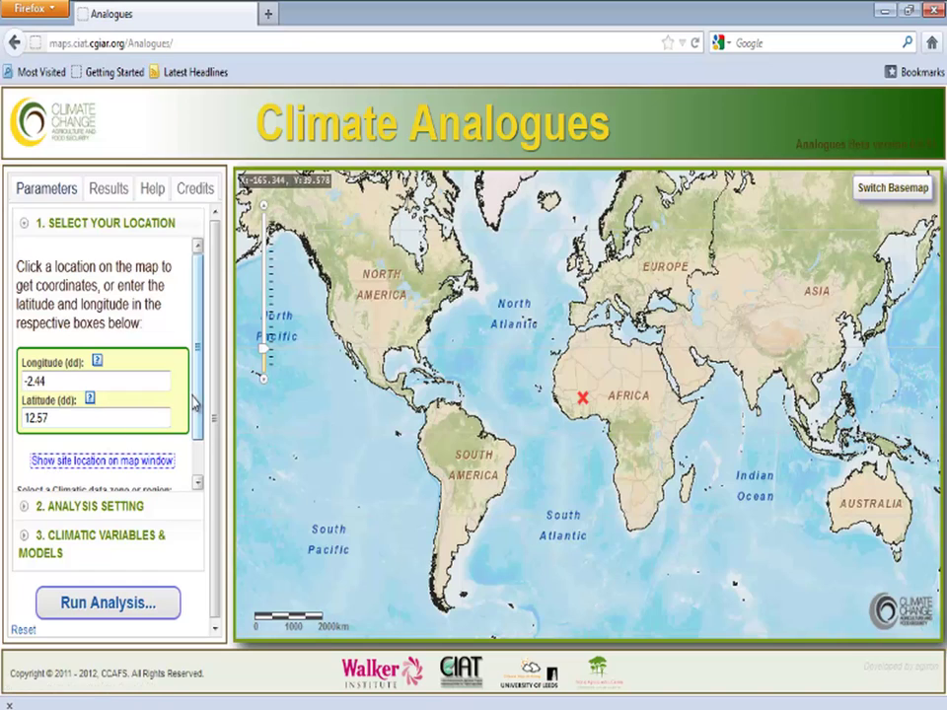
Step: Keep Global as the climatic data zone
{"action": "scroll", "coordinate": [197, 407], "scroll_direction": "down", "scroll_amount": 1}
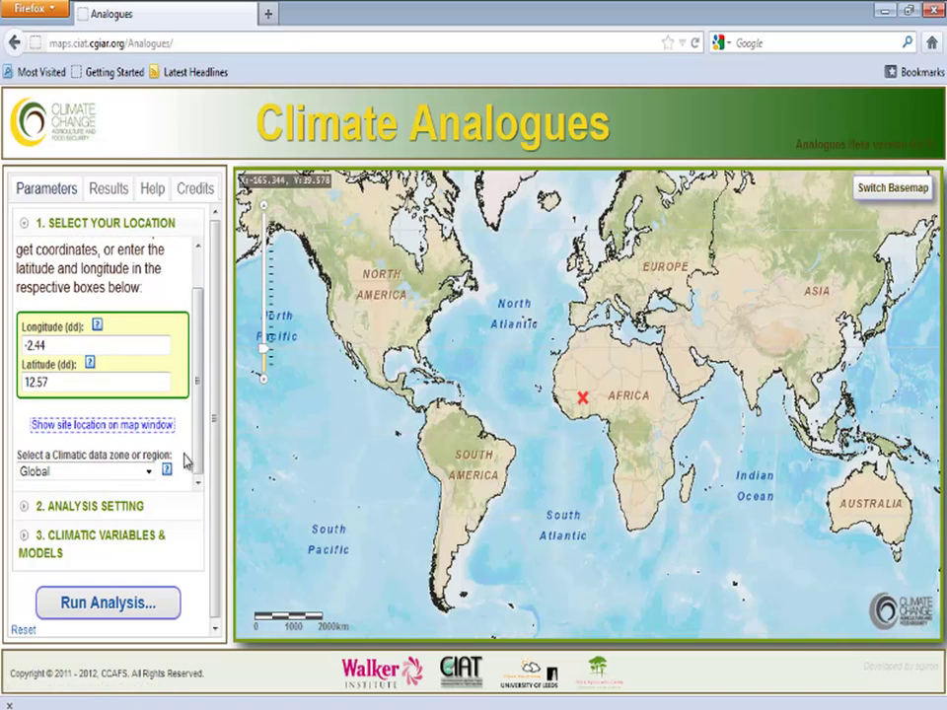
{"action": "left_click", "coordinate": [148, 472]}
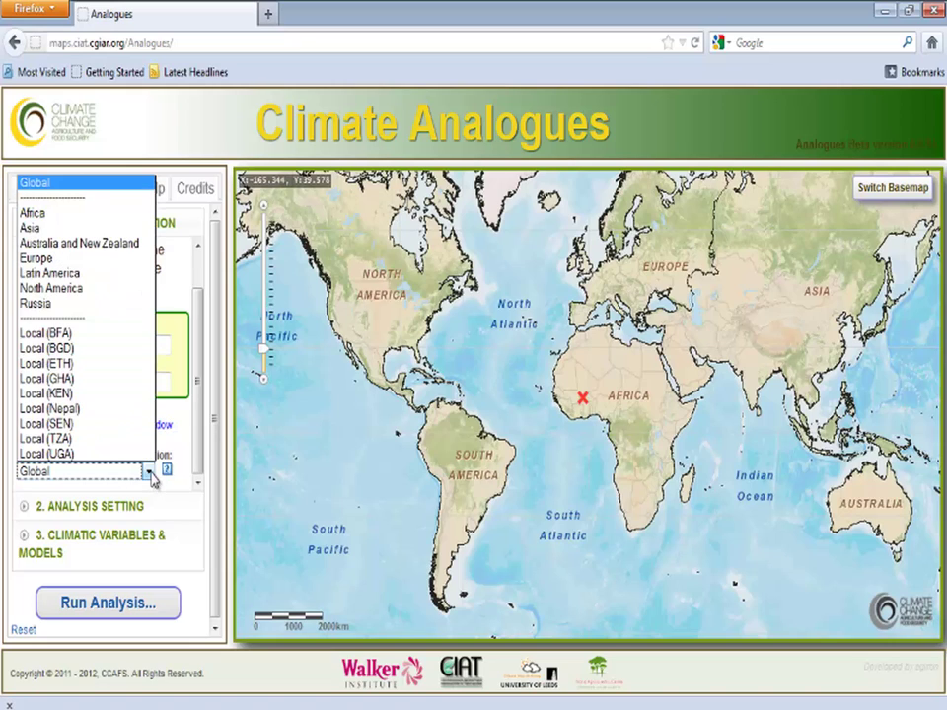
{"action": "left_click", "coordinate": [77, 188]}
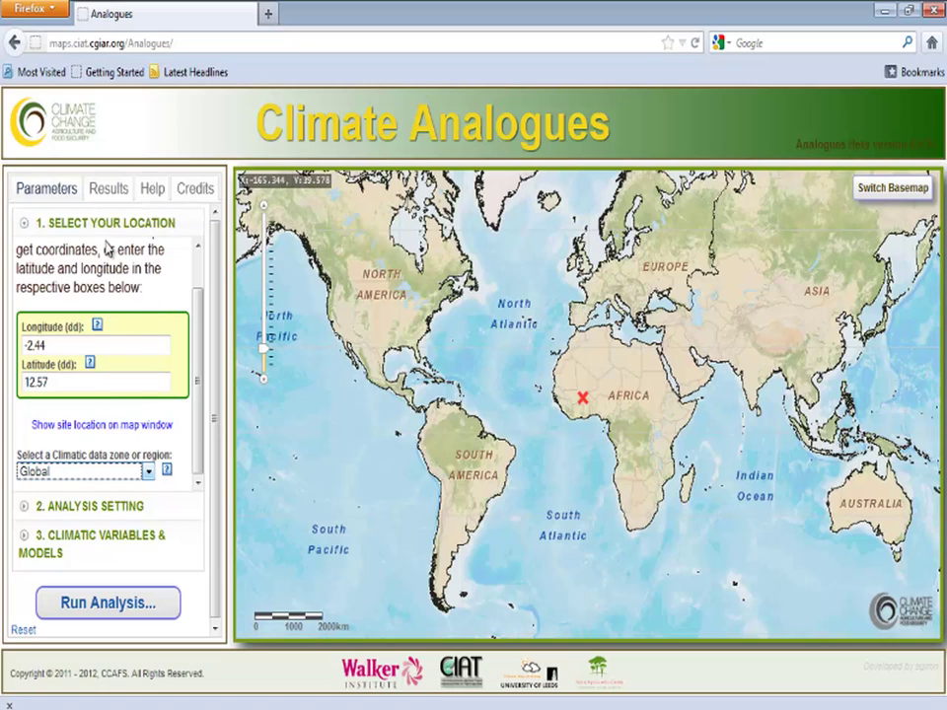
{"action": "left_click", "coordinate": [148, 471]}
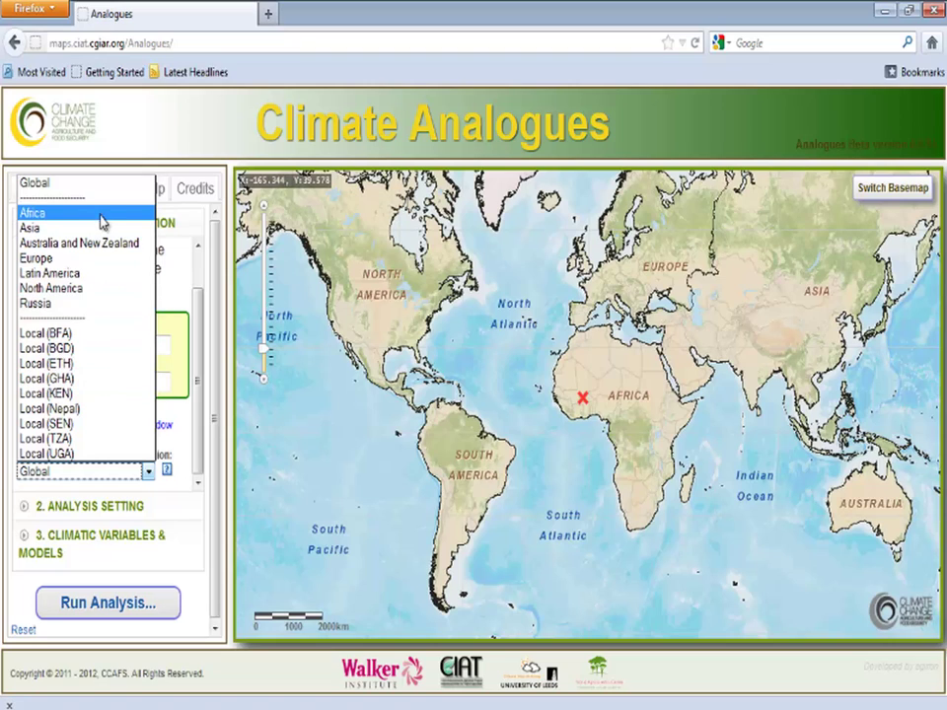
{"action": "left_click", "coordinate": [87, 148]}
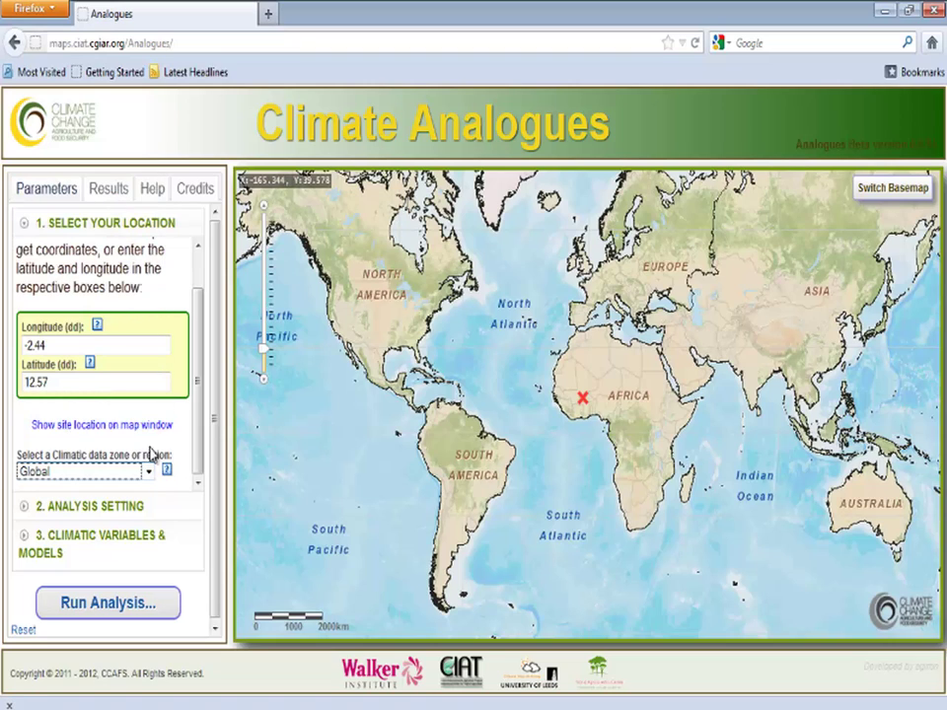
Step: Open 2. Analysis Setting and set the analysis direction to Backward
{"action": "left_click", "coordinate": [101, 509]}
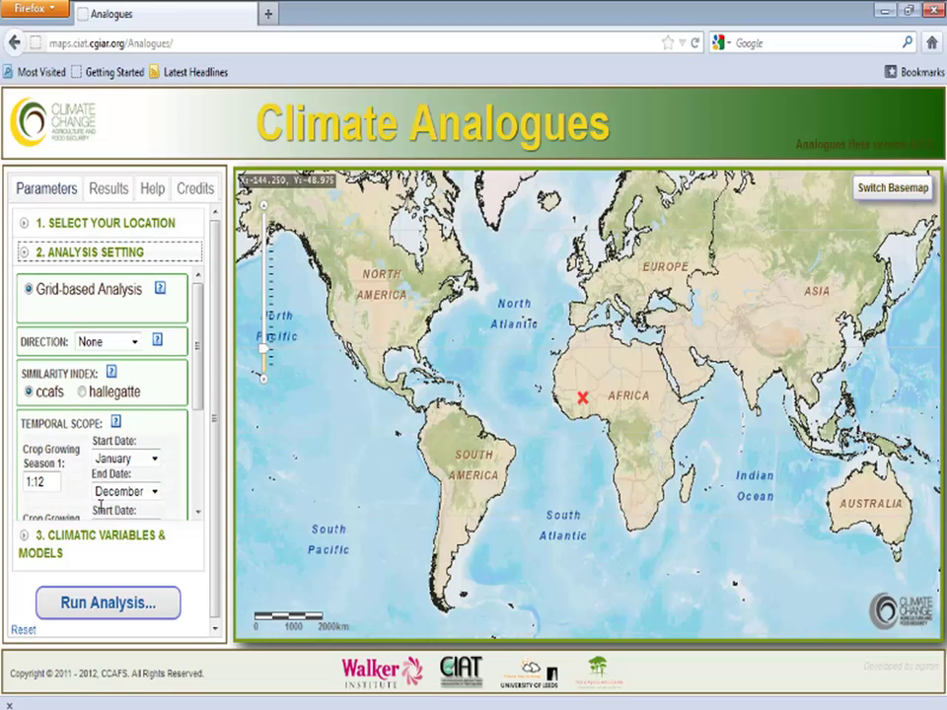
{"action": "left_click_drag", "start_coordinate": [100, 508], "coordinate": [35, 392]}
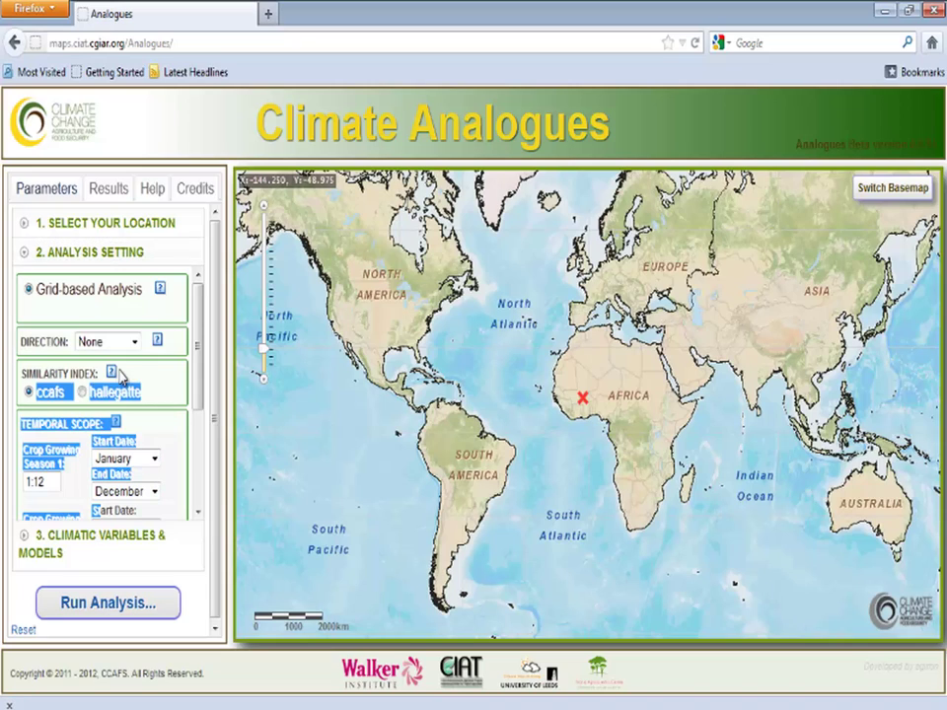
{"action": "left_click", "coordinate": [104, 319]}
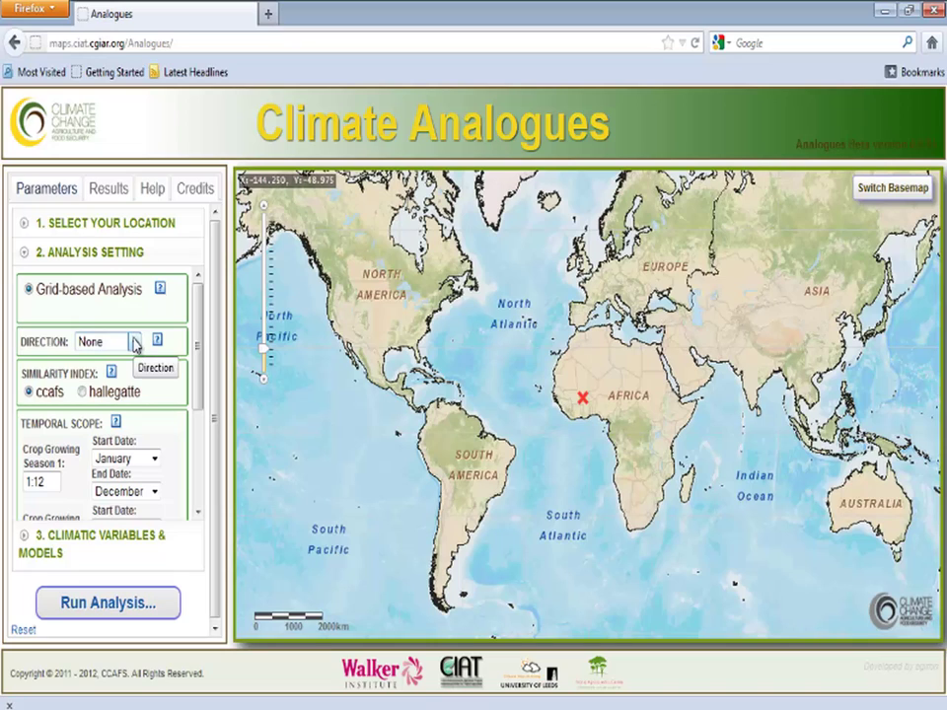
{"action": "left_click", "coordinate": [136, 344]}
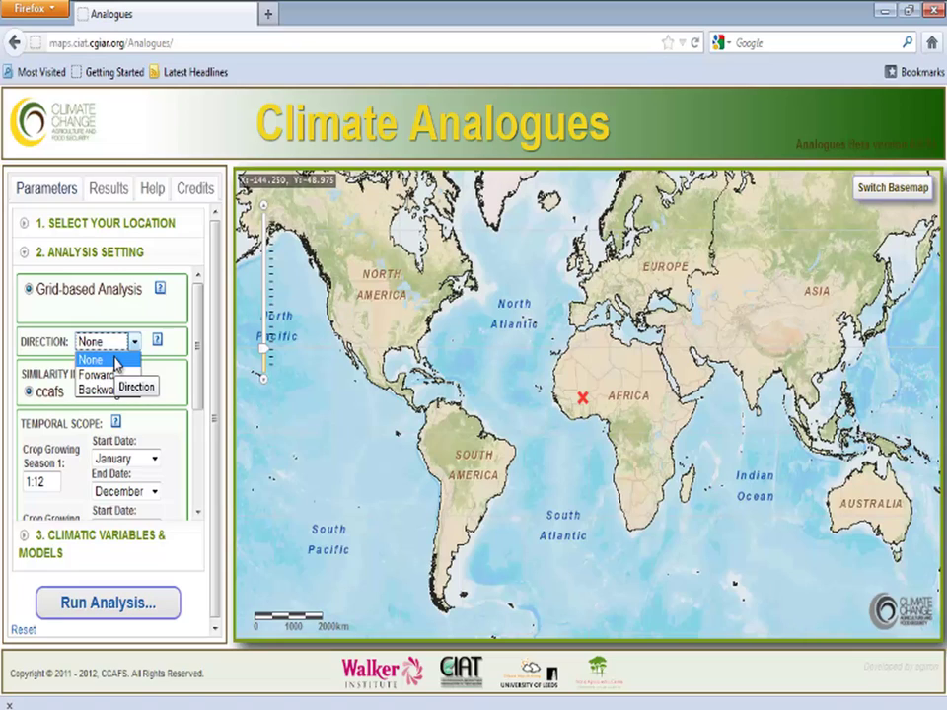
{"action": "left_click", "coordinate": [115, 388]}
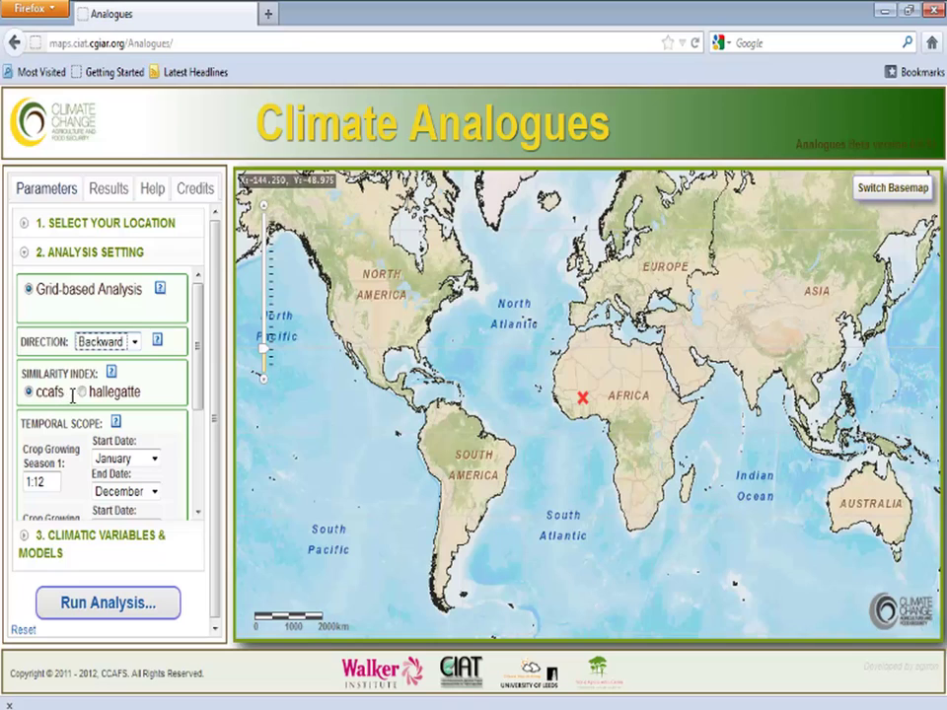
Step: Leave the similarity index on ccafs rather than hallegatte
{"action": "left_click", "coordinate": [83, 392]}
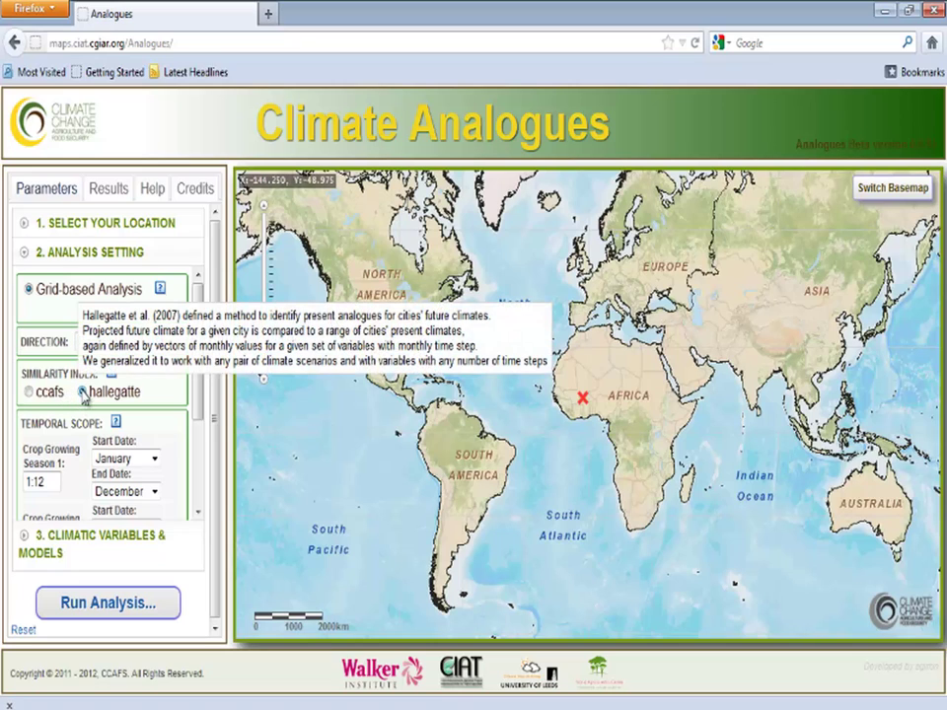
{"action": "left_click", "coordinate": [30, 393]}
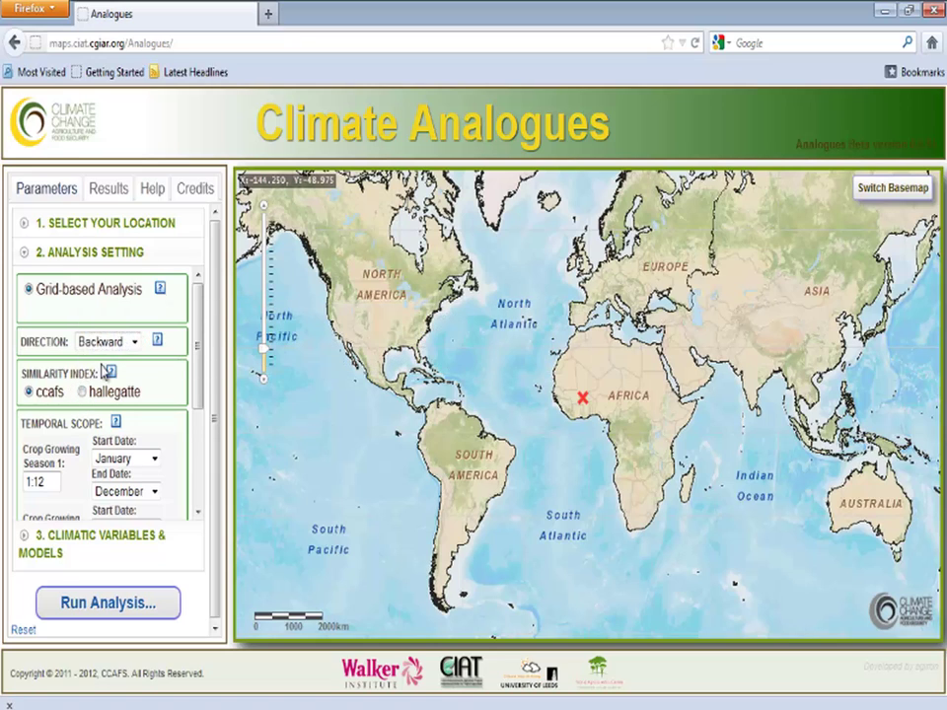
{"action": "mouse_move", "coordinate": [111, 373]}
{"action": "left_click_drag", "start_coordinate": [66, 395], "coordinate": [37, 394]}
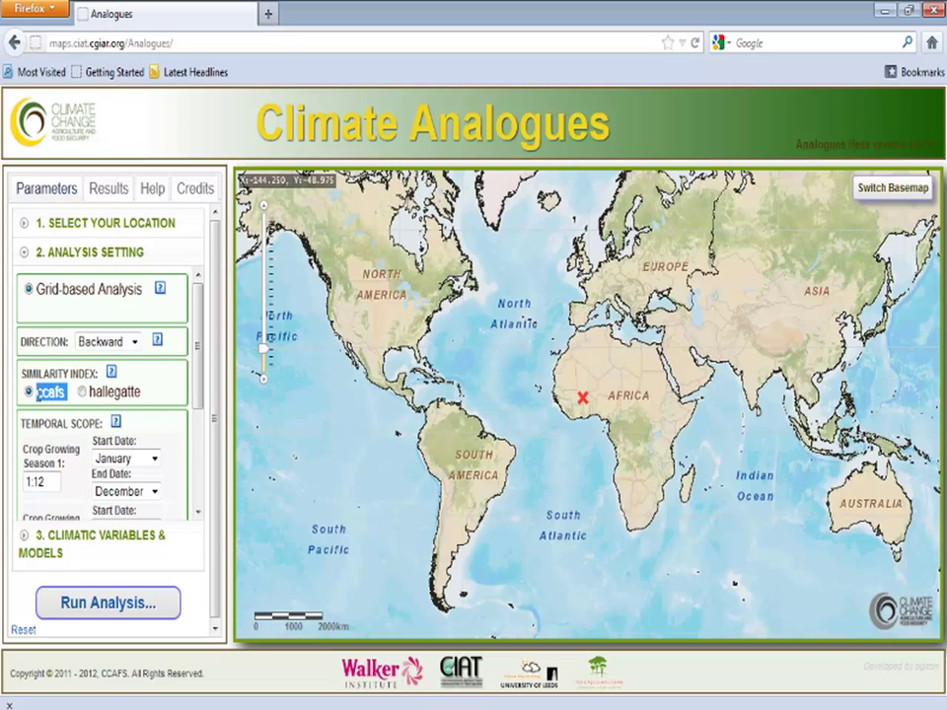
{"action": "left_click", "coordinate": [37, 394]}
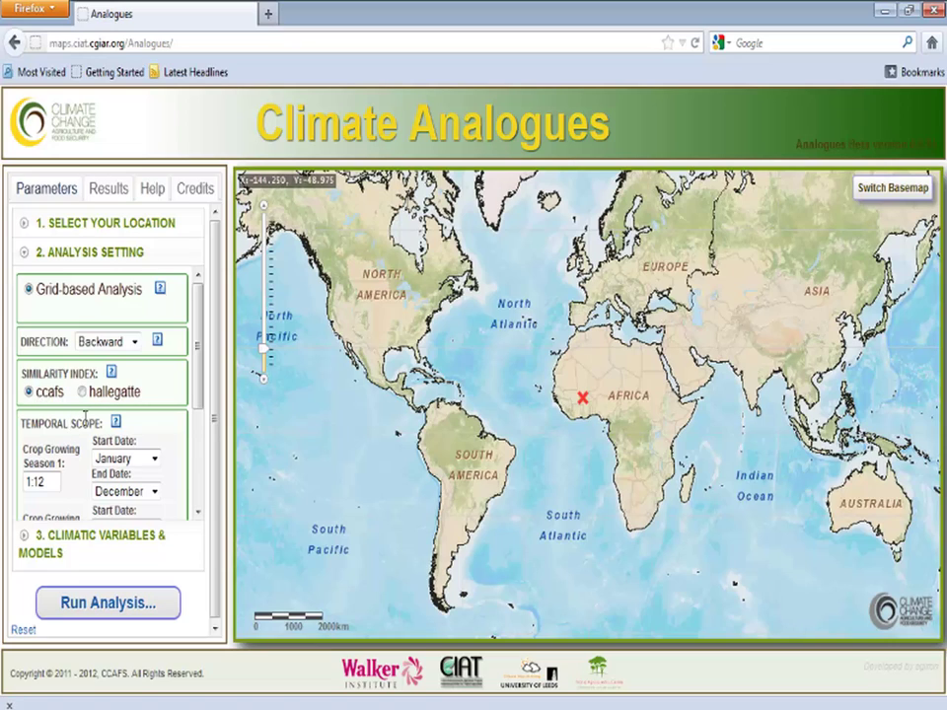
Step: Set Season 1 to run from June to September
{"action": "left_click", "coordinate": [111, 461]}
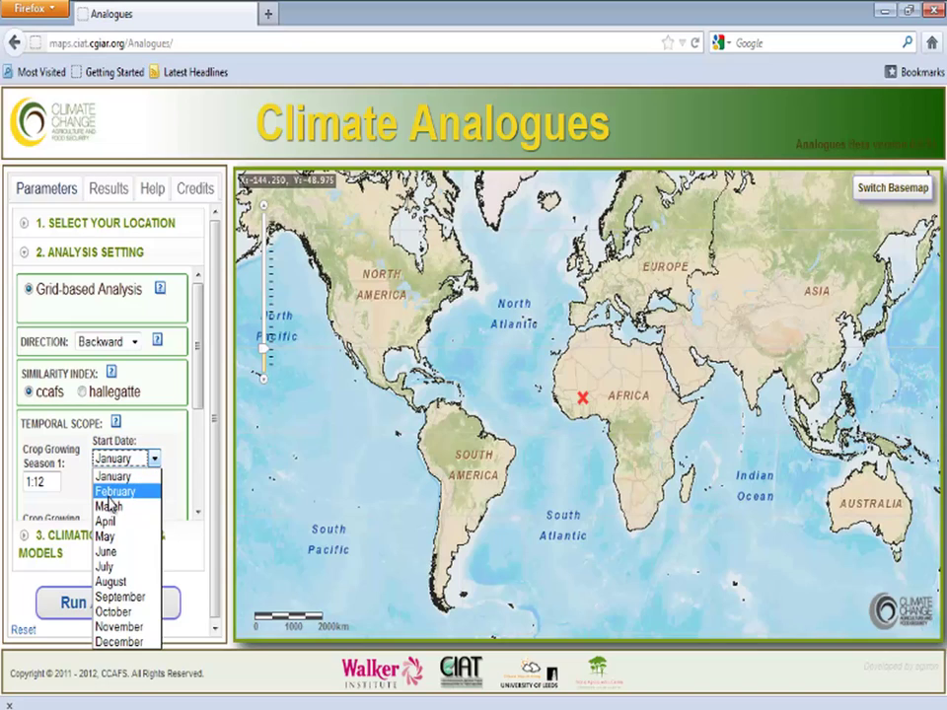
{"action": "left_click", "coordinate": [108, 553]}
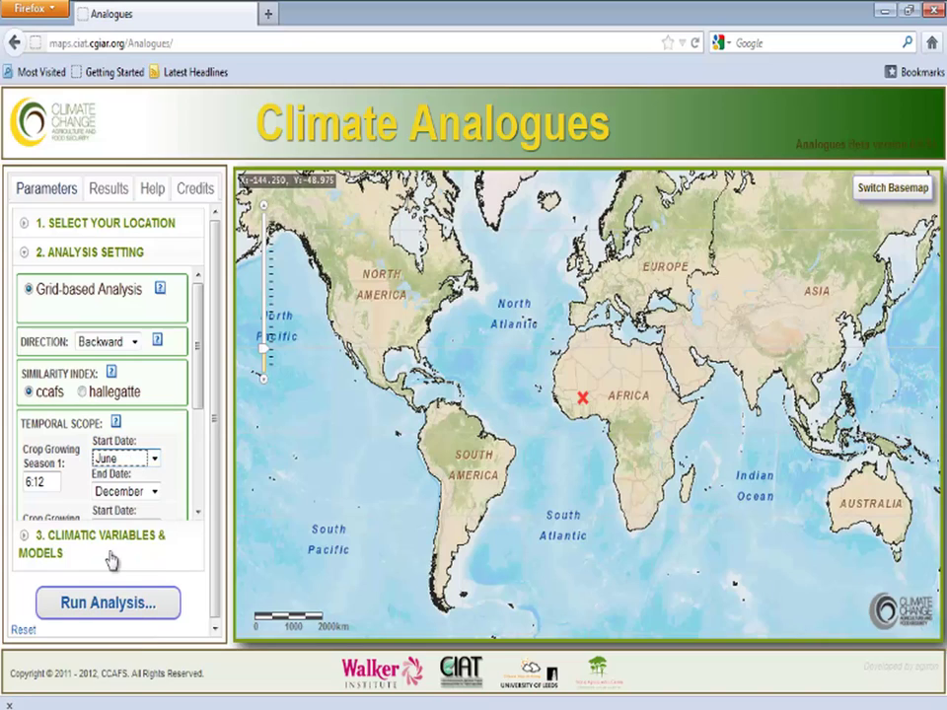
{"action": "left_click", "coordinate": [123, 492]}
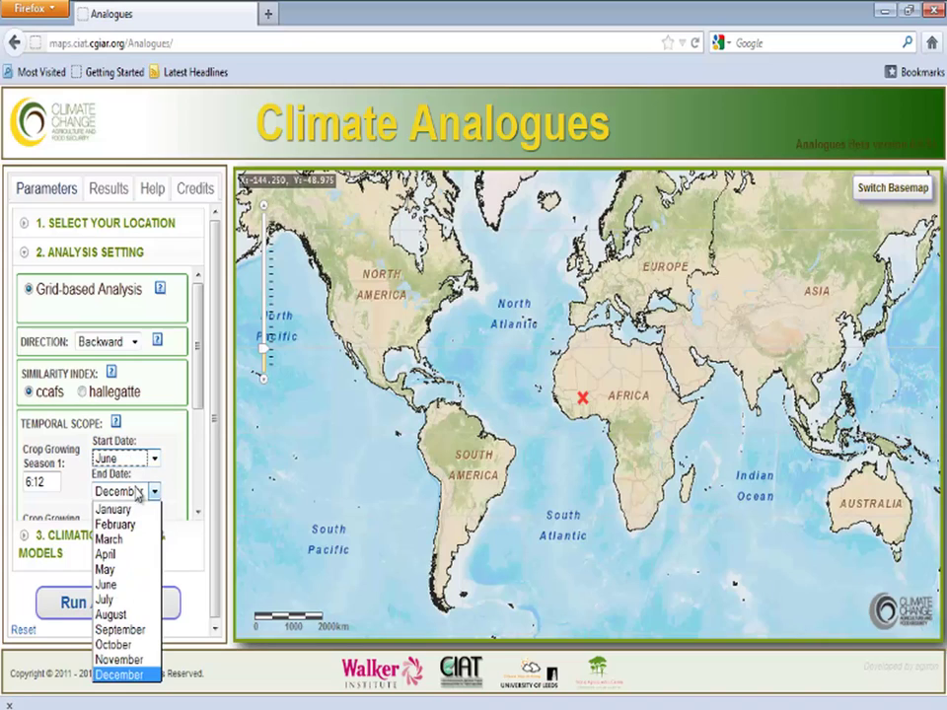
{"action": "left_click", "coordinate": [128, 630]}
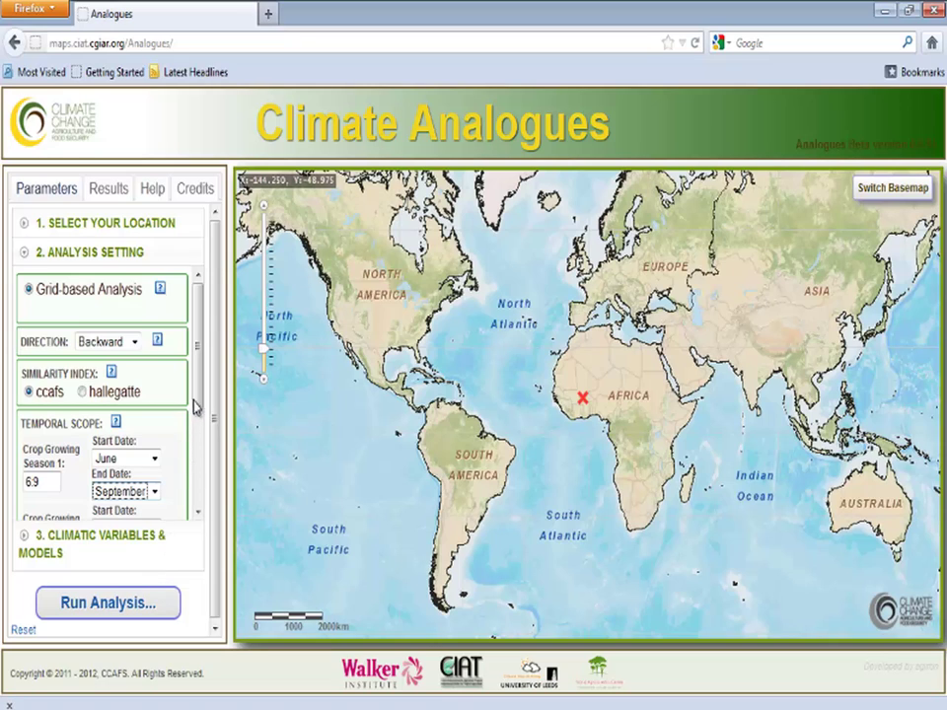
{"action": "left_click_drag", "start_coordinate": [198, 395], "coordinate": [194, 486]}
Step: Keep Lag Period checked and change the threshold from 0.05 to 0.03
{"action": "left_click", "coordinate": [85, 448]}
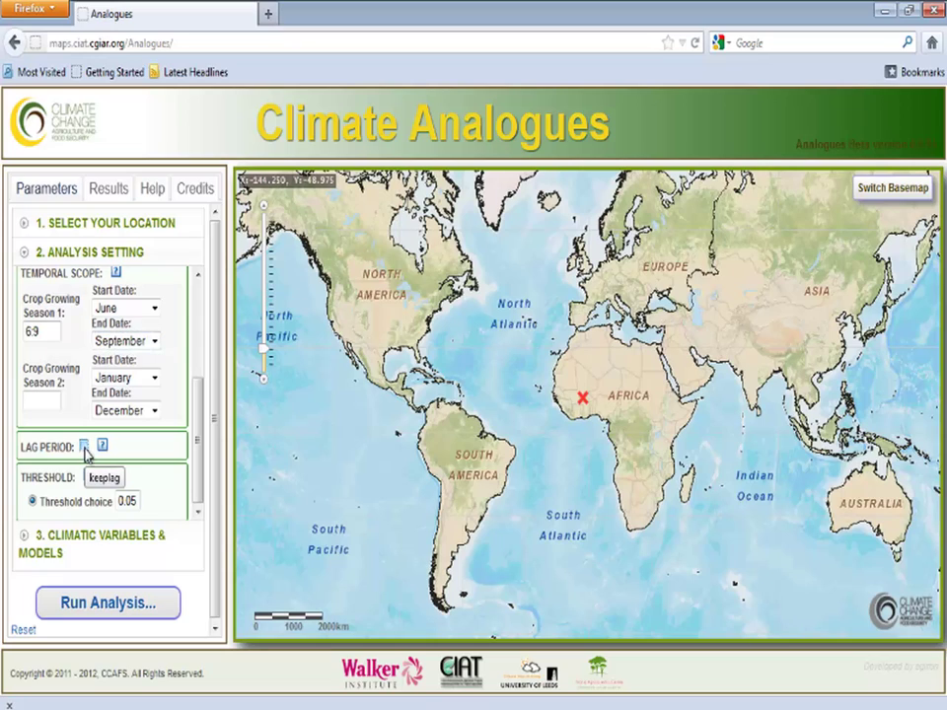
{"action": "left_click", "coordinate": [85, 448]}
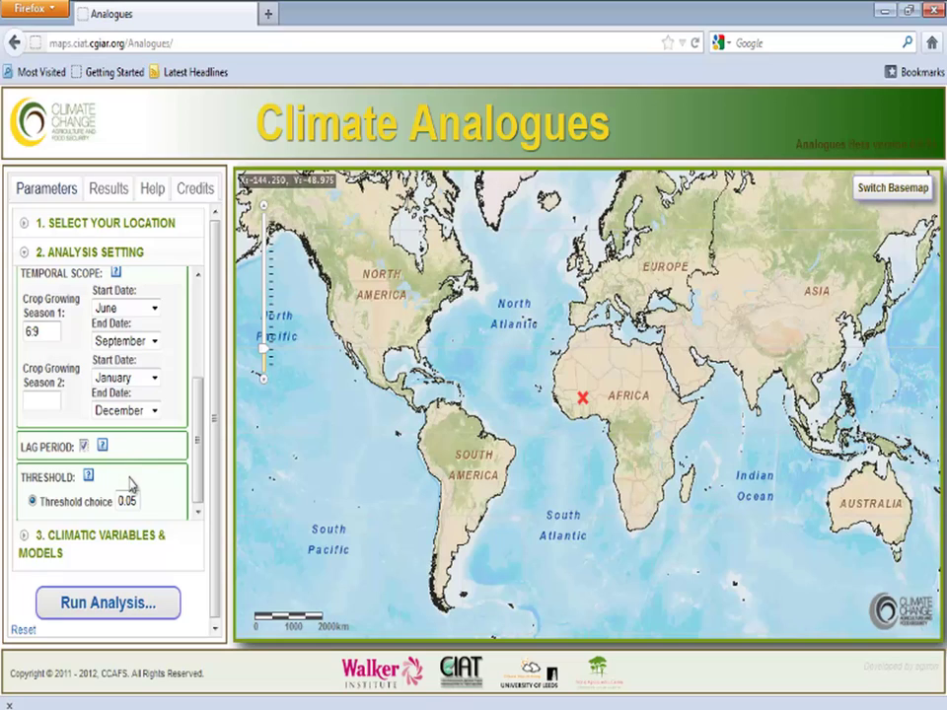
{"action": "left_click_drag", "start_coordinate": [138, 501], "coordinate": [118, 501]}
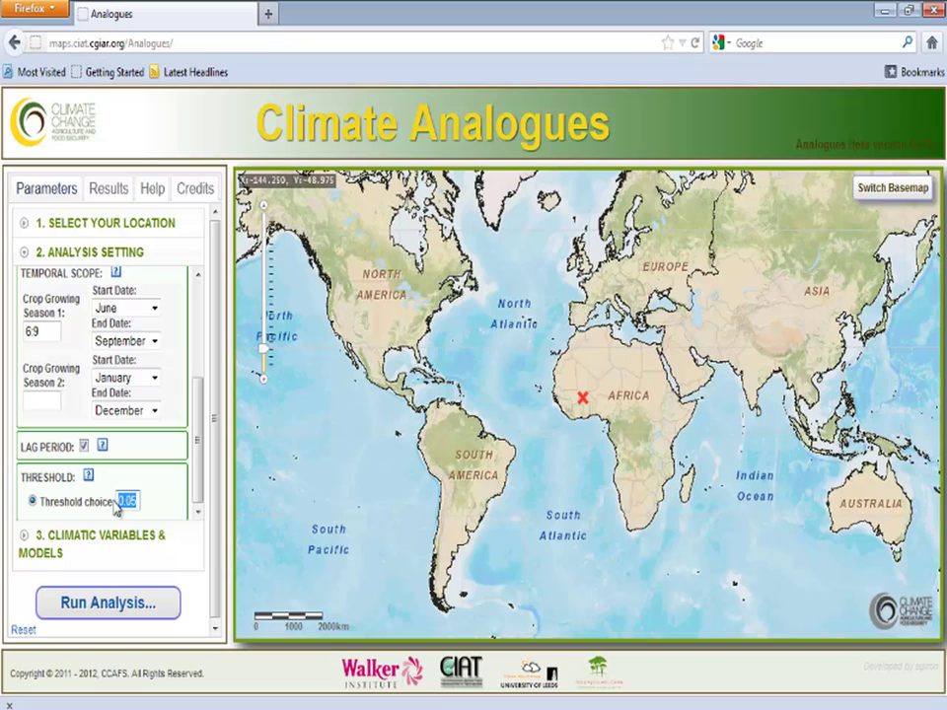
{"action": "type", "text": "0.03"}
Step: Open the climatic variables and models section, briefly trying bioclimatic variables
{"action": "left_click", "coordinate": [90, 548]}
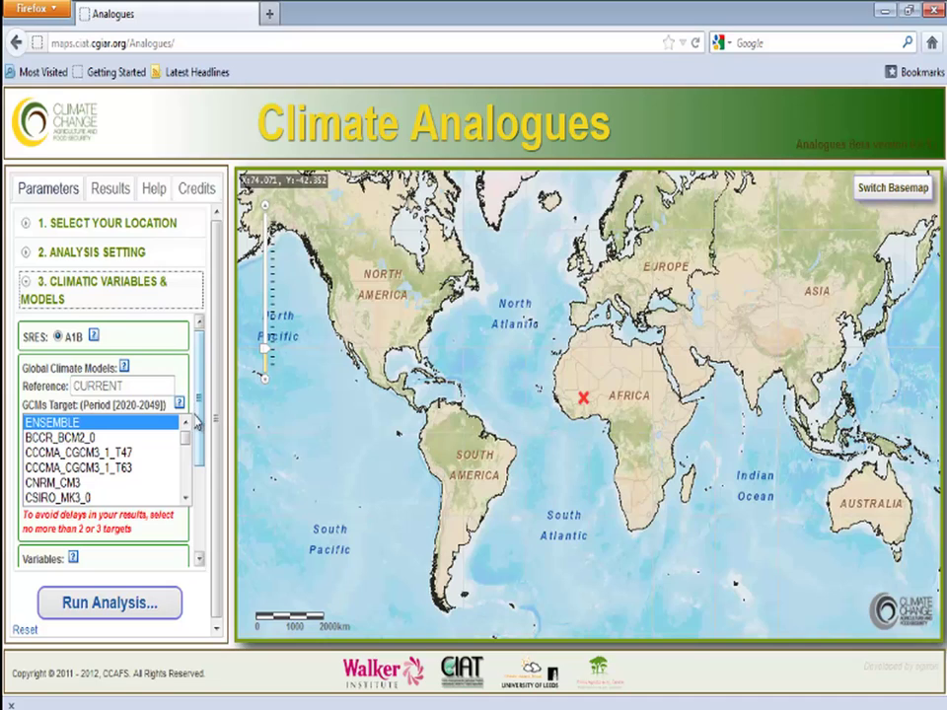
{"action": "mouse_move", "coordinate": [188, 444]}
{"action": "left_mouse_down"}
{"action": "mouse_move", "coordinate": [186, 491]}
{"action": "mouse_move", "coordinate": [187, 437]}
{"action": "left_mouse_up"}
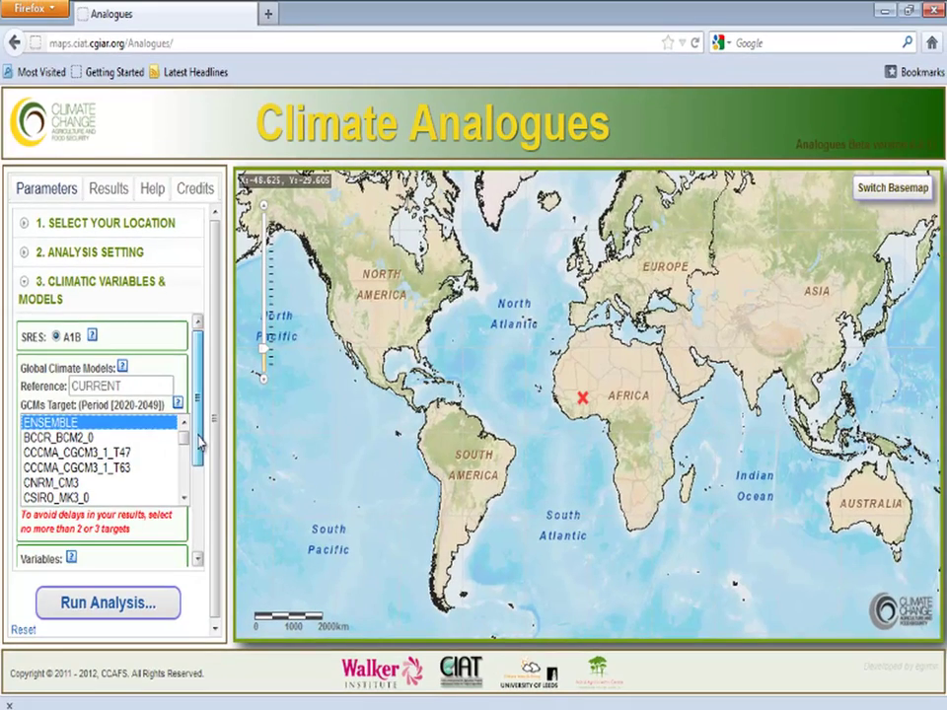
{"action": "left_click_drag", "start_coordinate": [201, 441], "coordinate": [200, 520]}
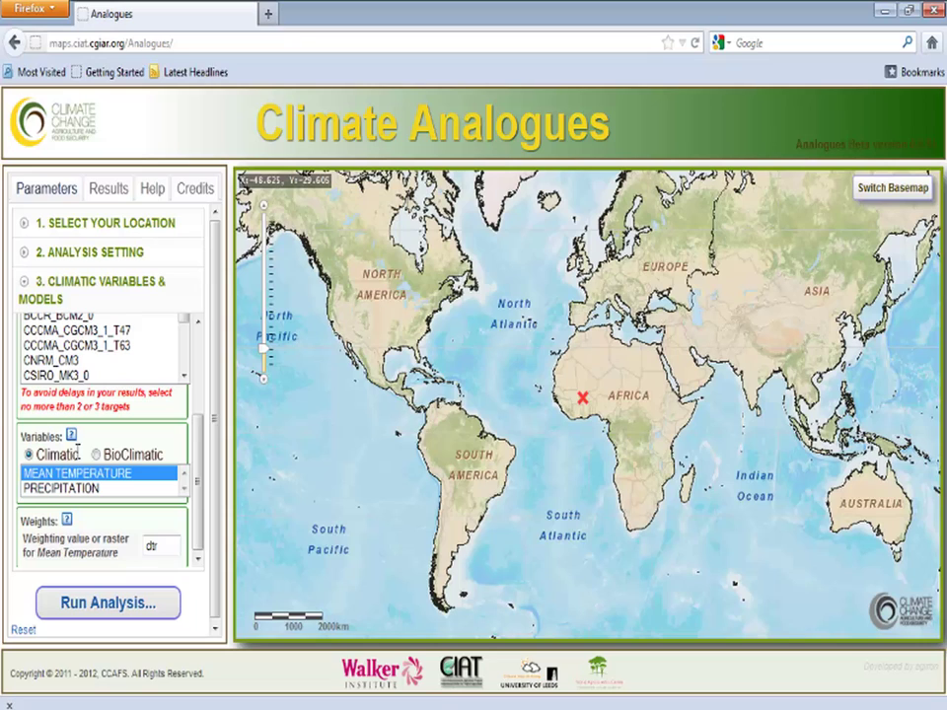
{"action": "left_click", "coordinate": [95, 455]}
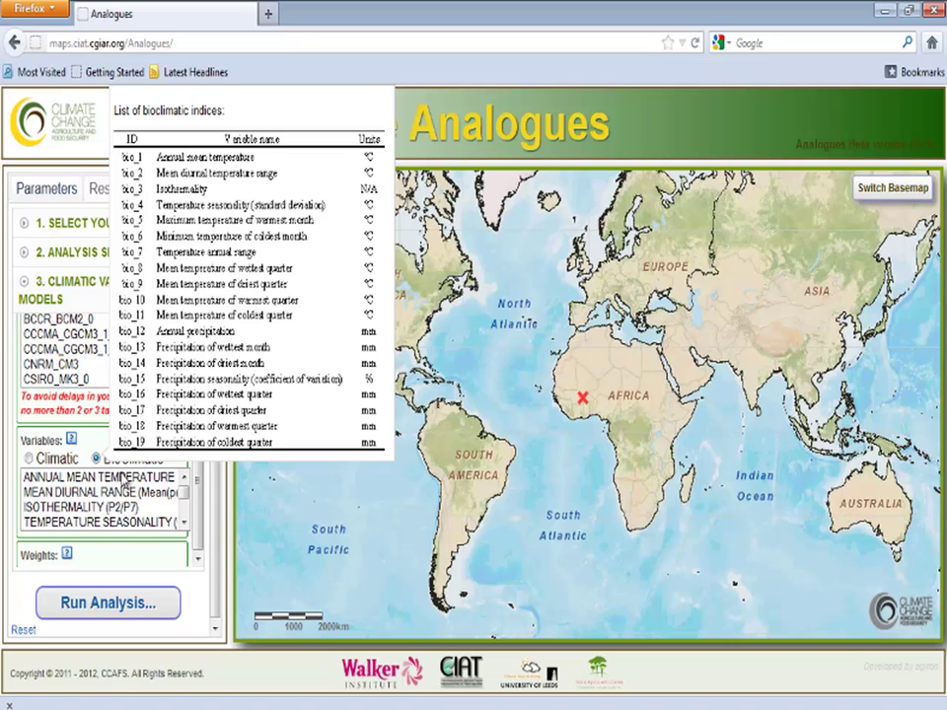
{"action": "scroll", "coordinate": [183, 501], "scroll_direction": "down", "scroll_amount": 2}
{"action": "scroll", "coordinate": [183, 501], "scroll_direction": "down", "scroll_amount": 3}
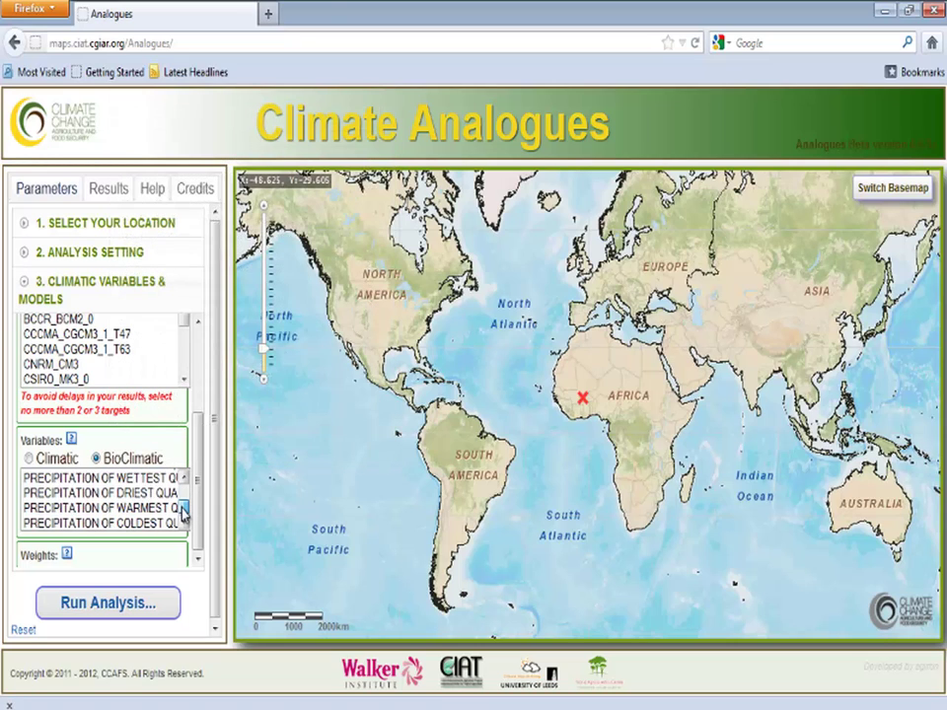
{"action": "scroll", "coordinate": [183, 501], "scroll_direction": "up", "scroll_amount": 3}
{"action": "scroll", "coordinate": [184, 496], "scroll_direction": "up", "scroll_amount": 3}
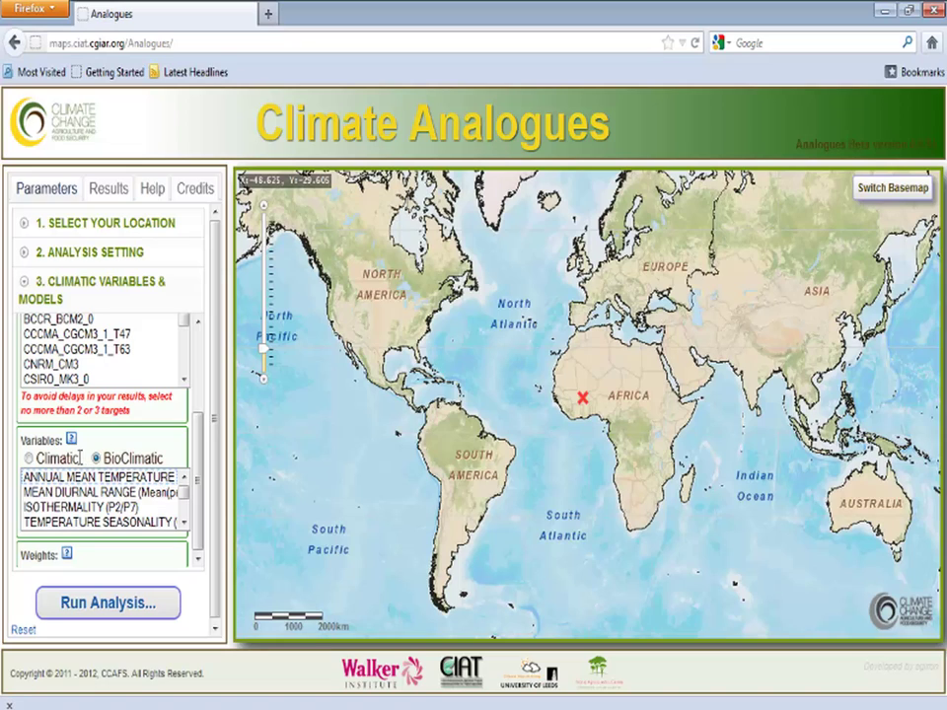
Step: Switch to Climatic variables with MEAN TEMPERATURE and PRECIPITATION both selected
{"action": "left_click", "coordinate": [29, 459]}
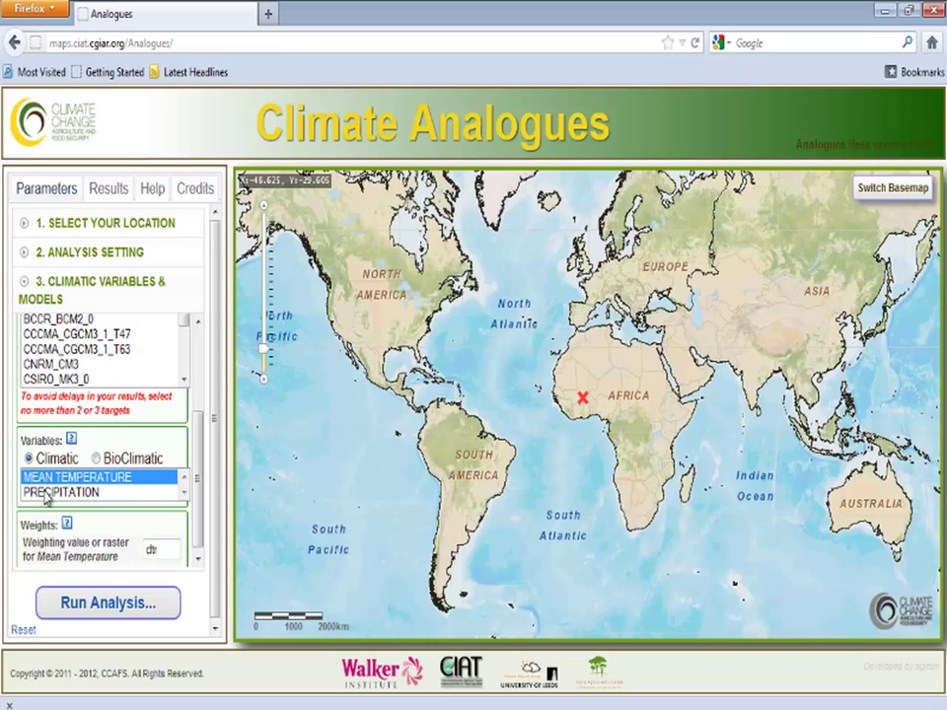
{"action": "left_click", "coordinate": [44, 492], "text": "ctrl"}
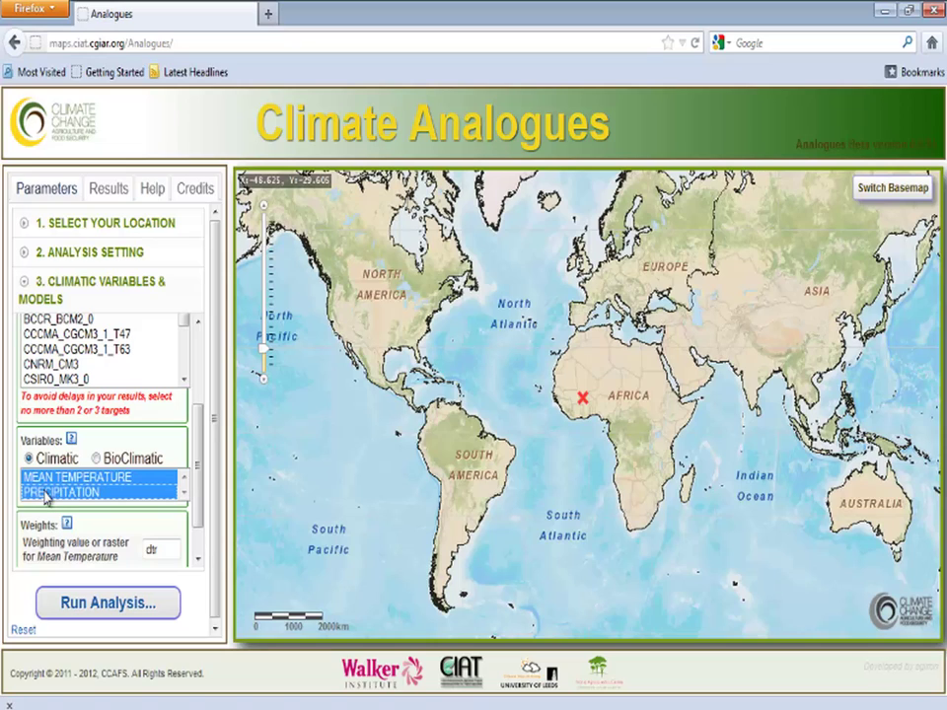
{"action": "left_click_drag", "start_coordinate": [44, 496], "coordinate": [47, 480]}
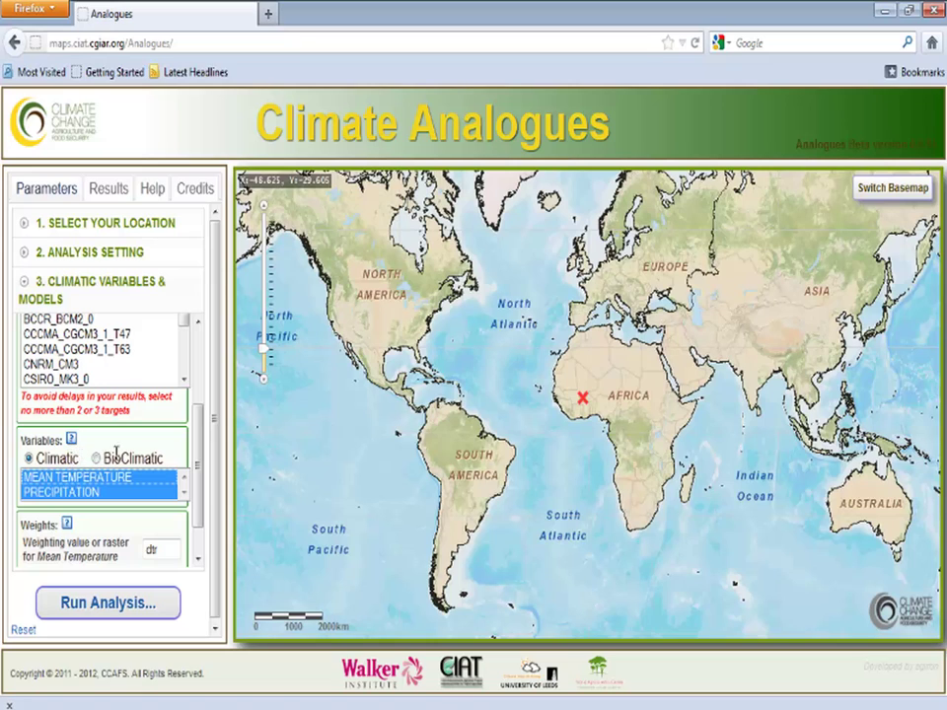
{"action": "scroll", "coordinate": [201, 461], "scroll_direction": "down", "scroll_amount": 1}
{"action": "scroll", "coordinate": [200, 464], "scroll_direction": "down", "scroll_amount": 2}
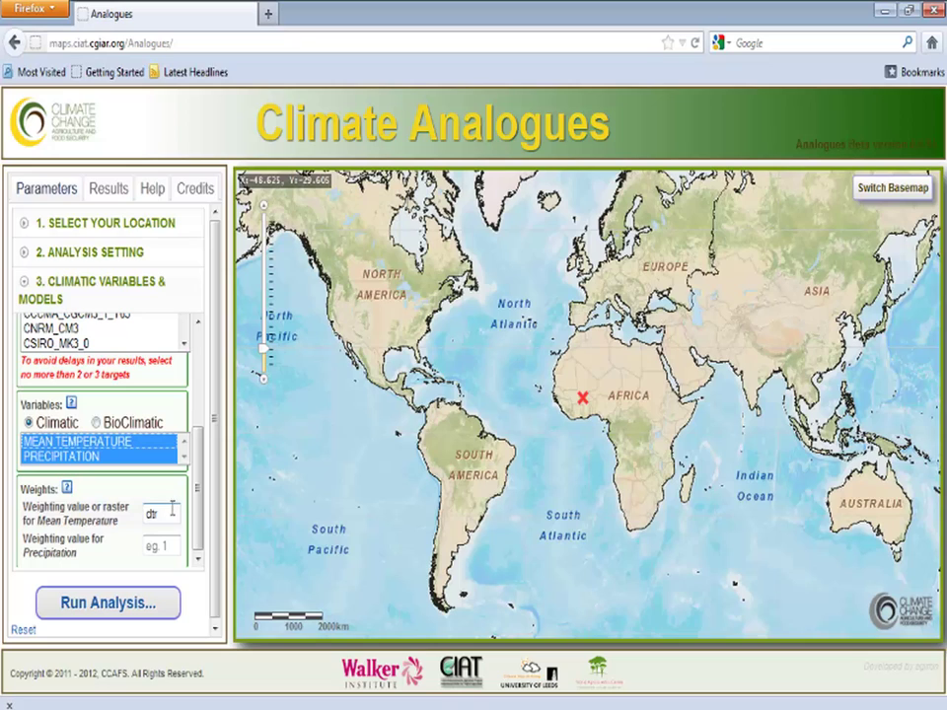
Step: Enter 1 as the Precipitation weight, leaving dtr for Mean Temperature
{"action": "double_click", "coordinate": [152, 514]}
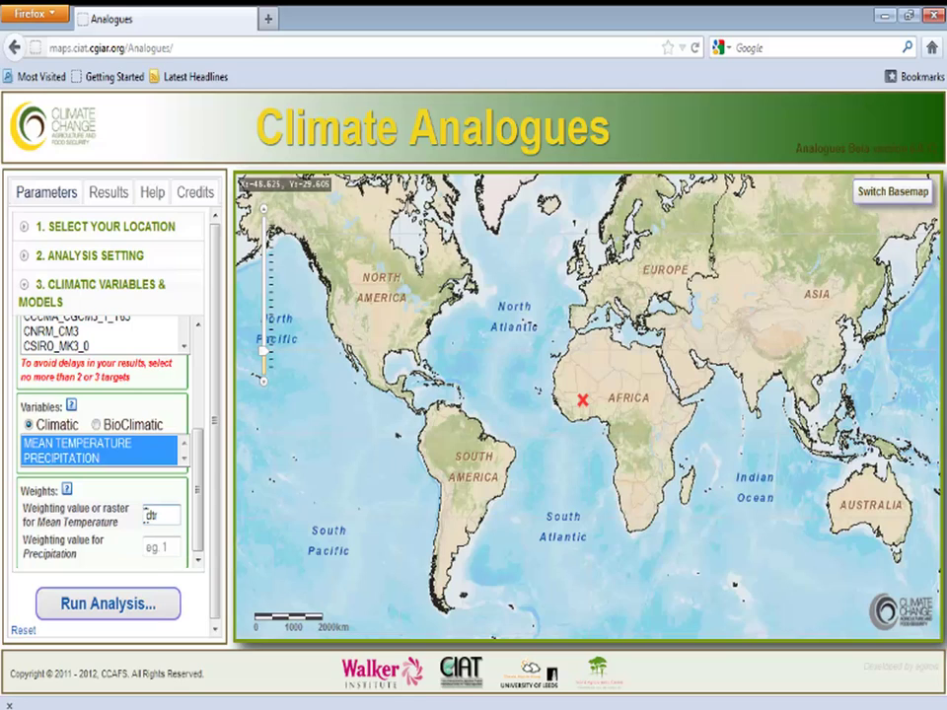
{"action": "left_click", "coordinate": [146, 546]}
{"action": "type", "text": "1"}
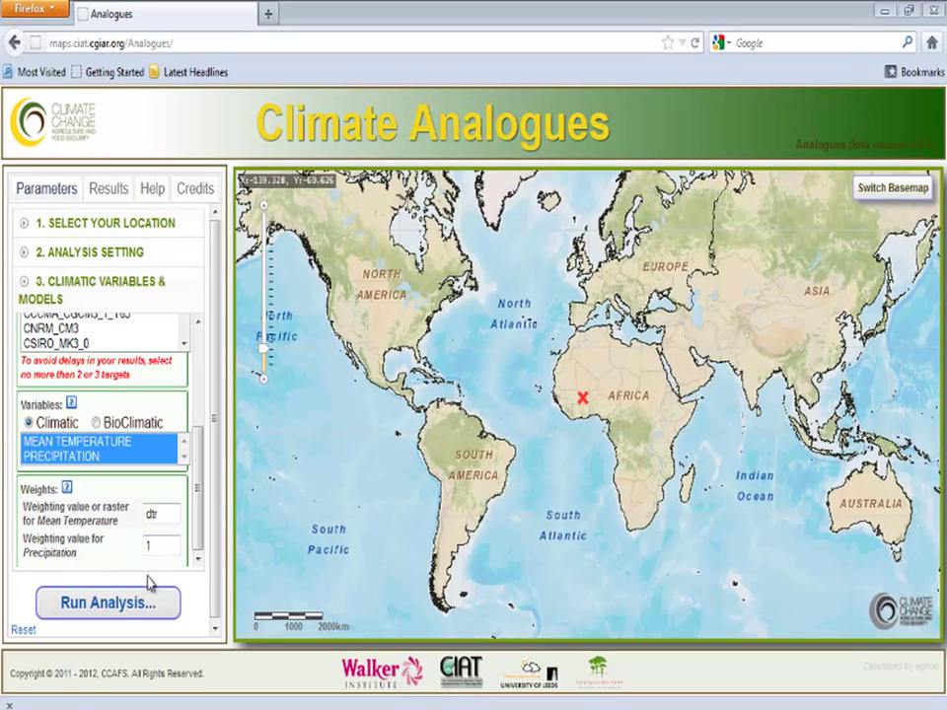
Step: Run the analysis to produce the Time Series 2030 (2020–2049) similarity map
{"action": "left_click", "coordinate": [94, 605]}
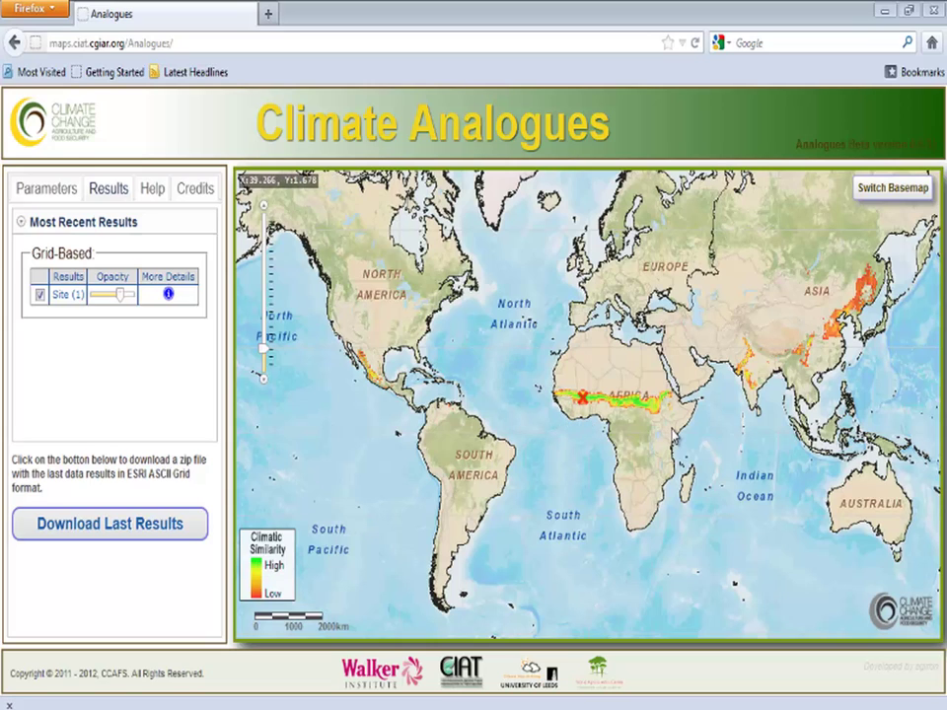
Step: Zoom the map into Africa, fade the similarity overlay, and check the basemap choices
{"action": "scroll", "coordinate": [674, 434], "scroll_direction": "up", "scroll_amount": 1}
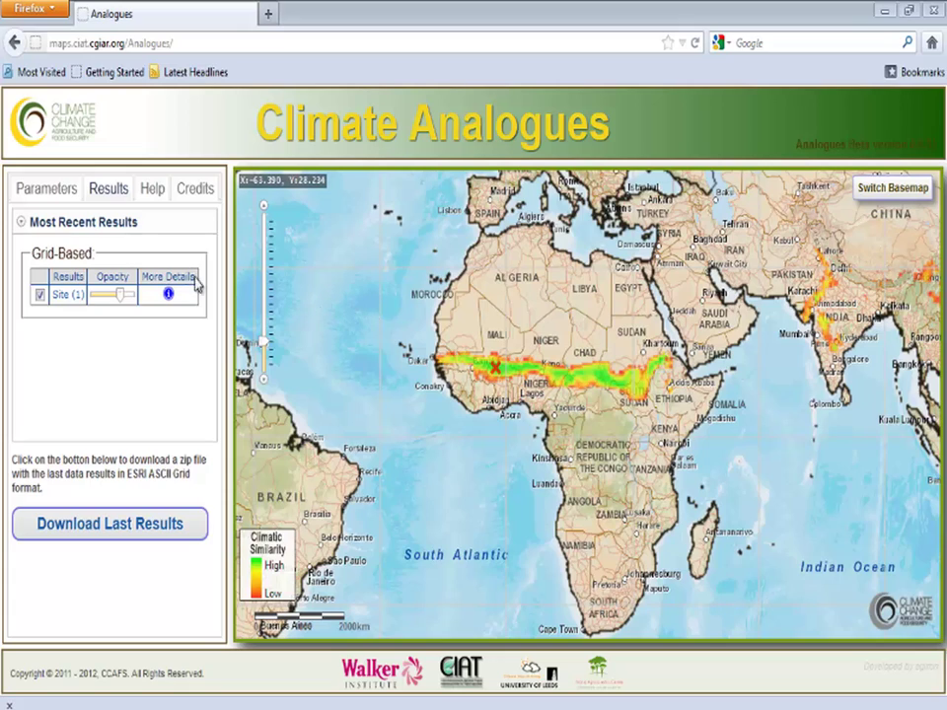
{"action": "mouse_move", "coordinate": [127, 304]}
{"action": "left_mouse_down"}
{"action": "mouse_move", "coordinate": [107, 302]}
{"action": "mouse_move", "coordinate": [126, 312]}
{"action": "left_mouse_up"}
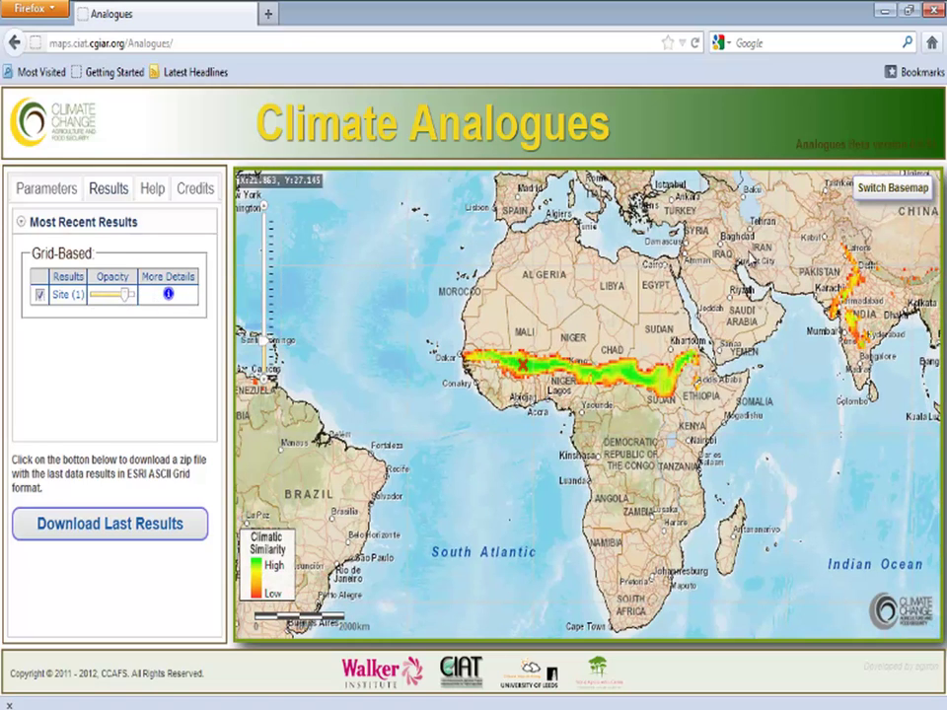
{"action": "left_click", "coordinate": [871, 196]}
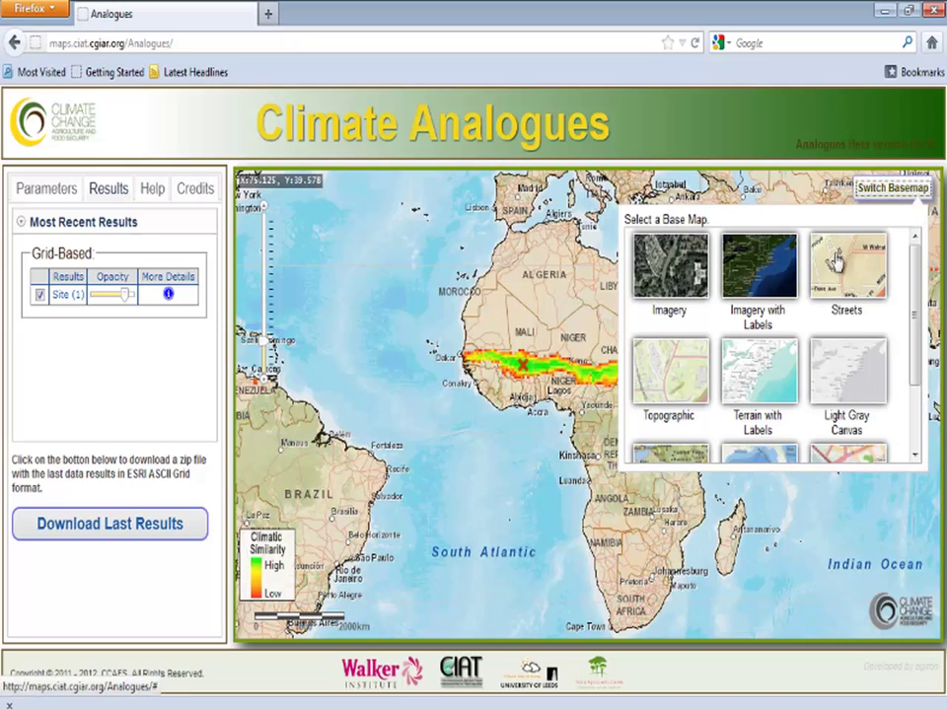
{"action": "left_click", "coordinate": [893, 187]}
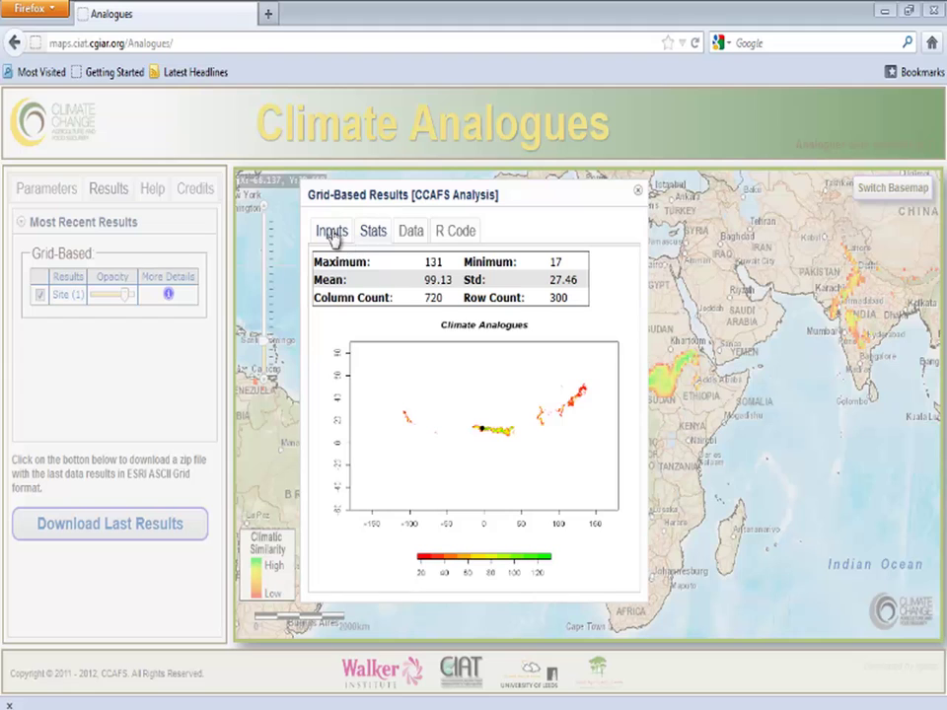
Step: Download the ASCII Grid map results as analogues.zip and open it in WinRAR
{"action": "left_click", "coordinate": [332, 233]}
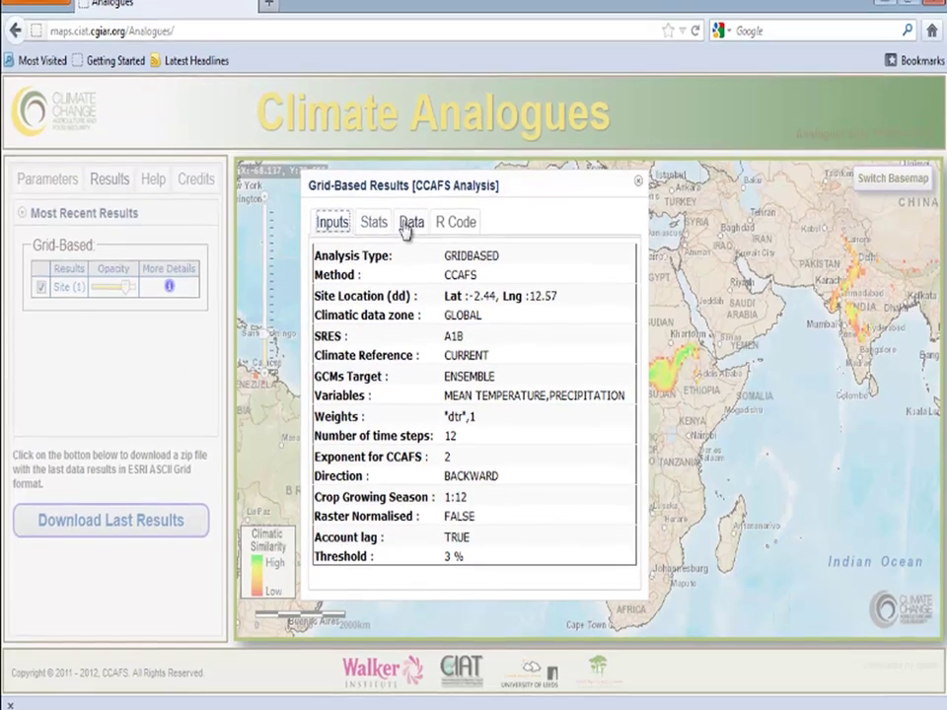
{"action": "left_click", "coordinate": [411, 233]}
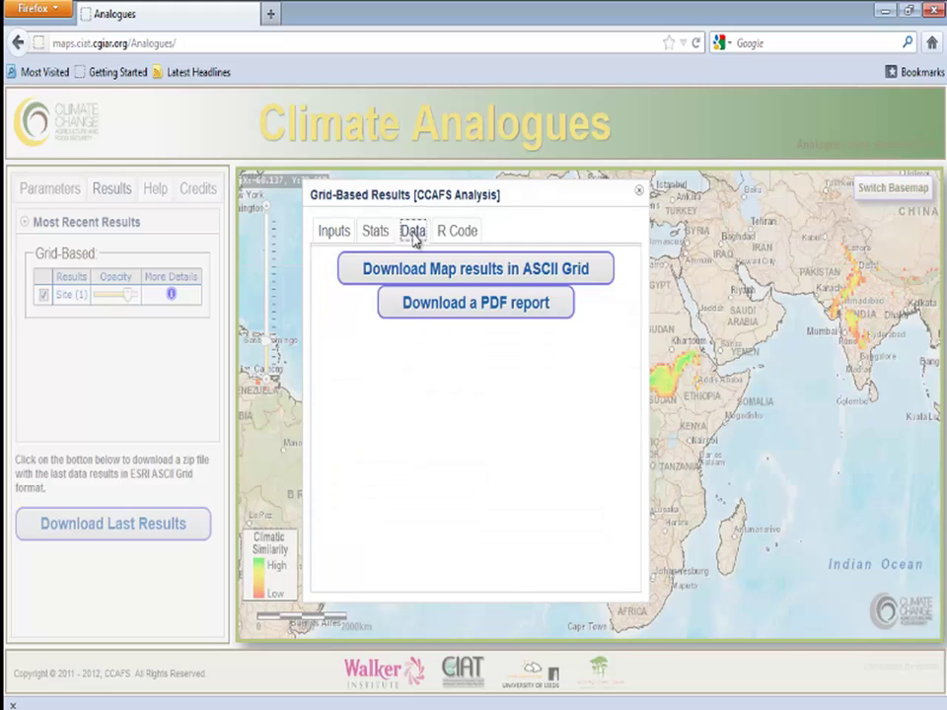
{"action": "left_click", "coordinate": [440, 278]}
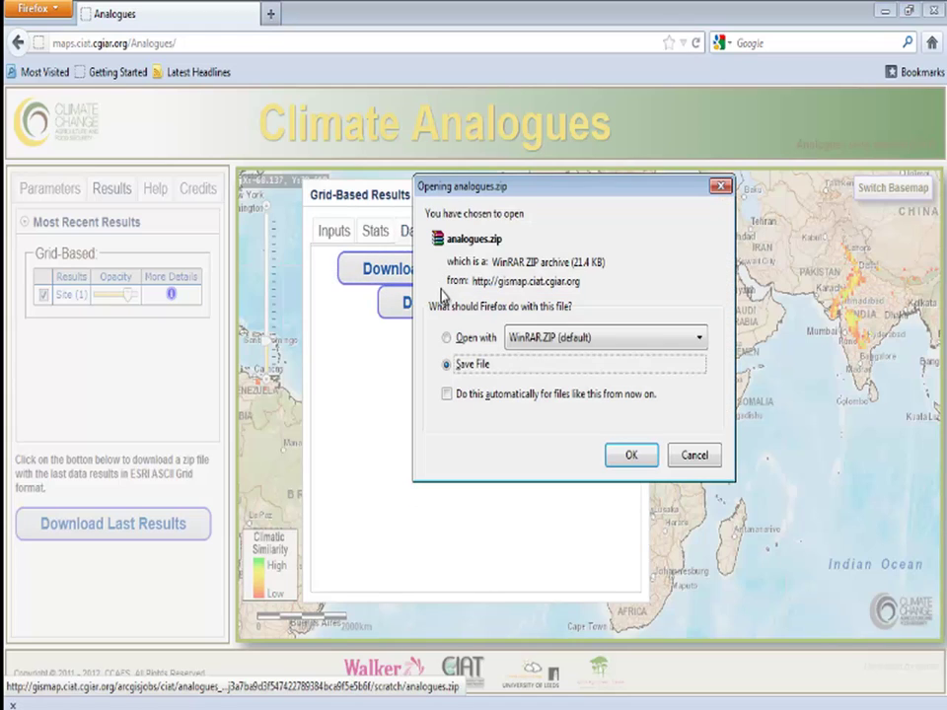
{"action": "left_click", "coordinate": [464, 337]}
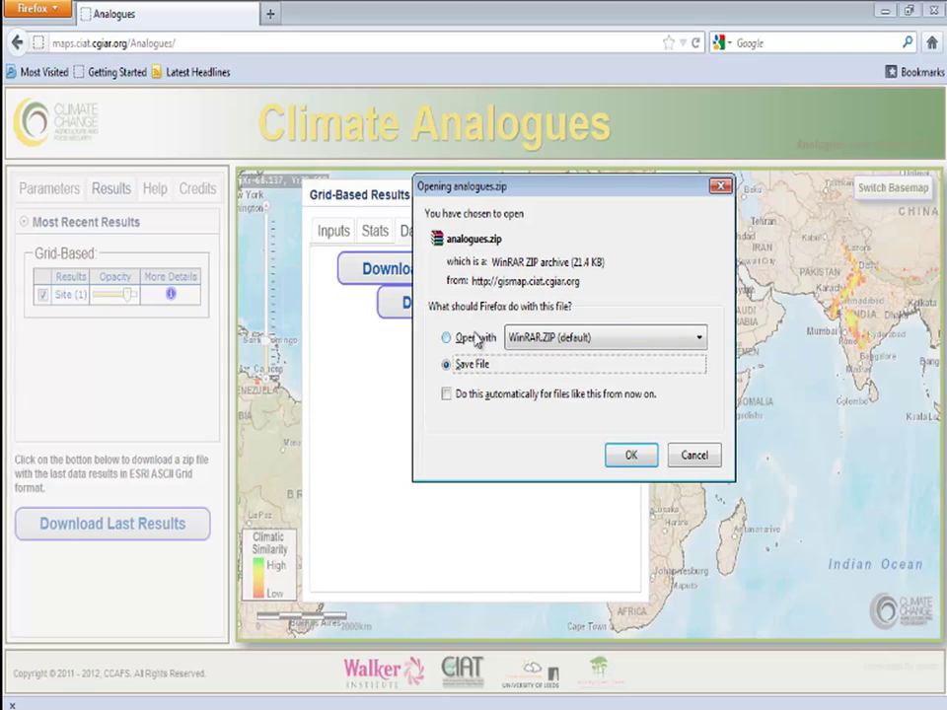
{"action": "left_click", "coordinate": [631, 454]}
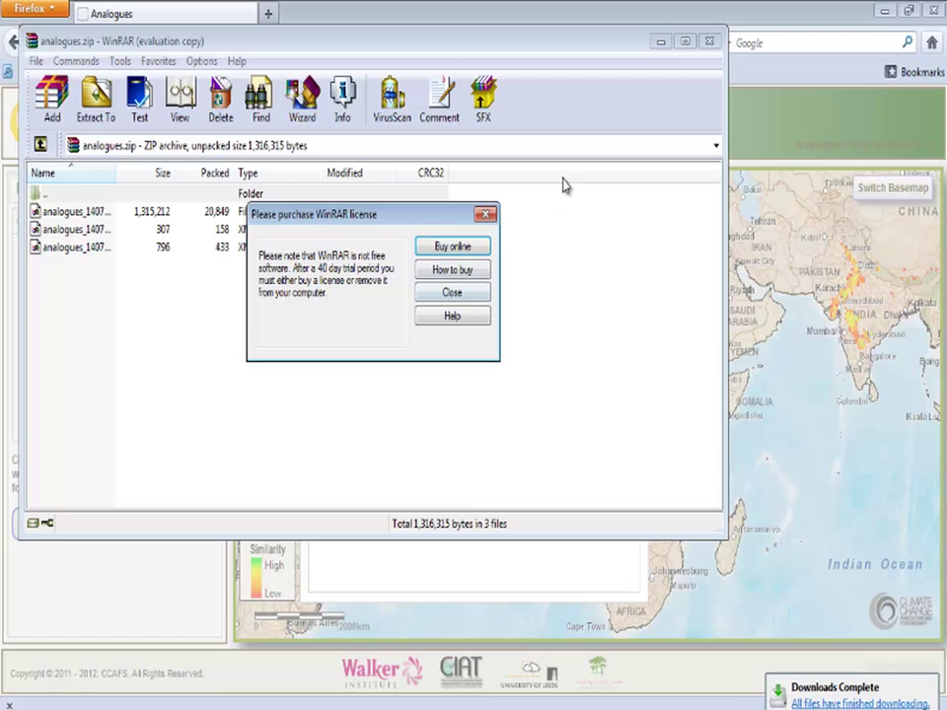
Step: Dismiss the WinRAR licence reminder and close the analogues.zip archive
{"action": "left_click", "coordinate": [451, 293]}
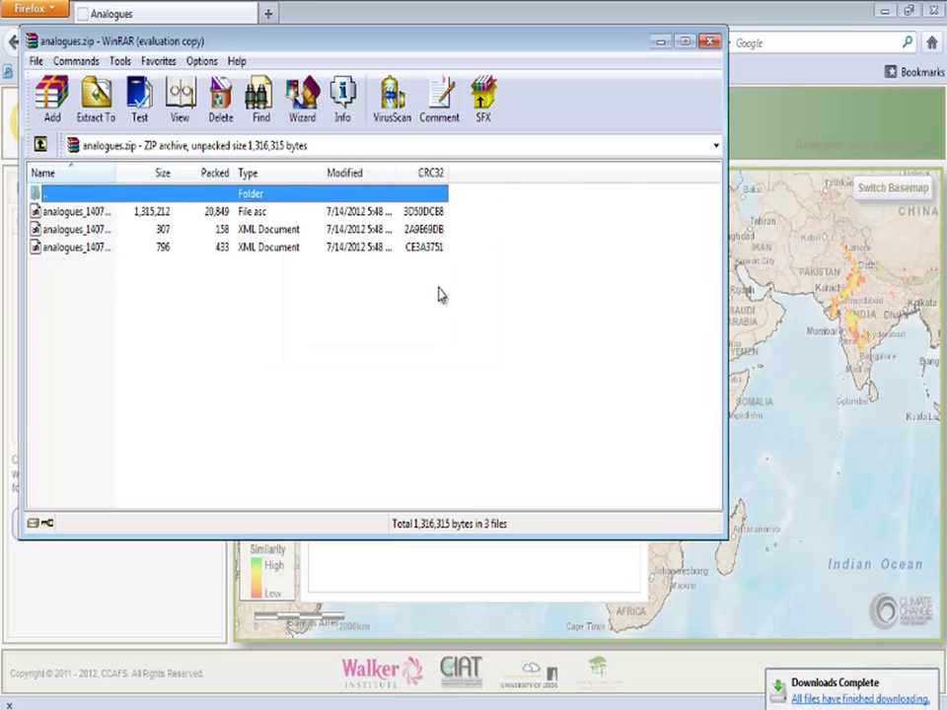
{"action": "left_click", "coordinate": [710, 40]}
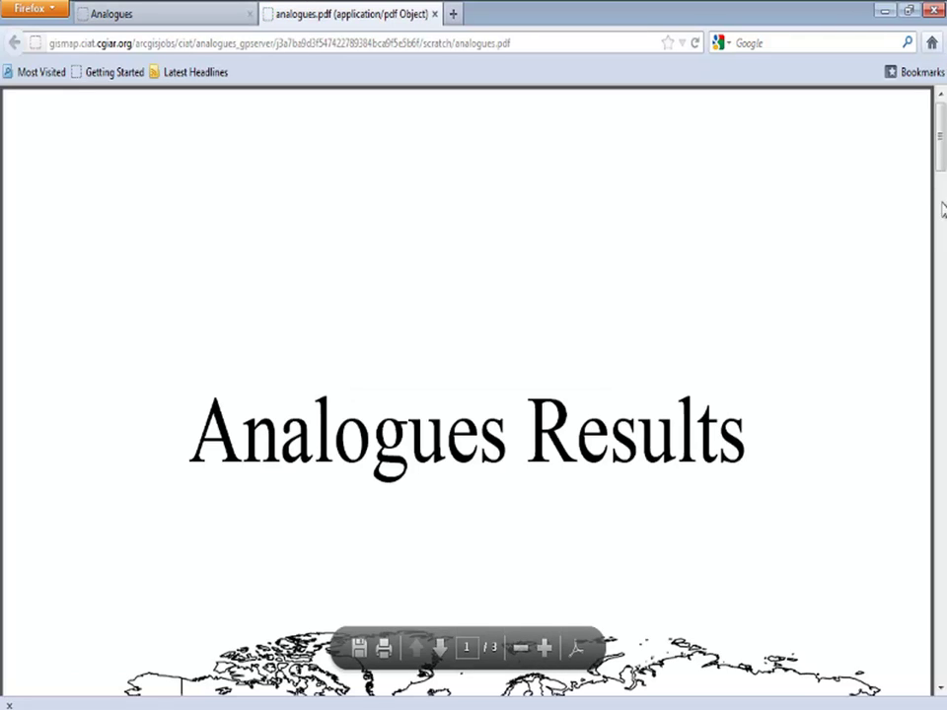
Step: Scroll through all three pages of the Analogues Results PDF, then return to the Climate Analogues tab
{"action": "left_click_drag", "start_coordinate": [940, 148], "coordinate": [936, 612]}
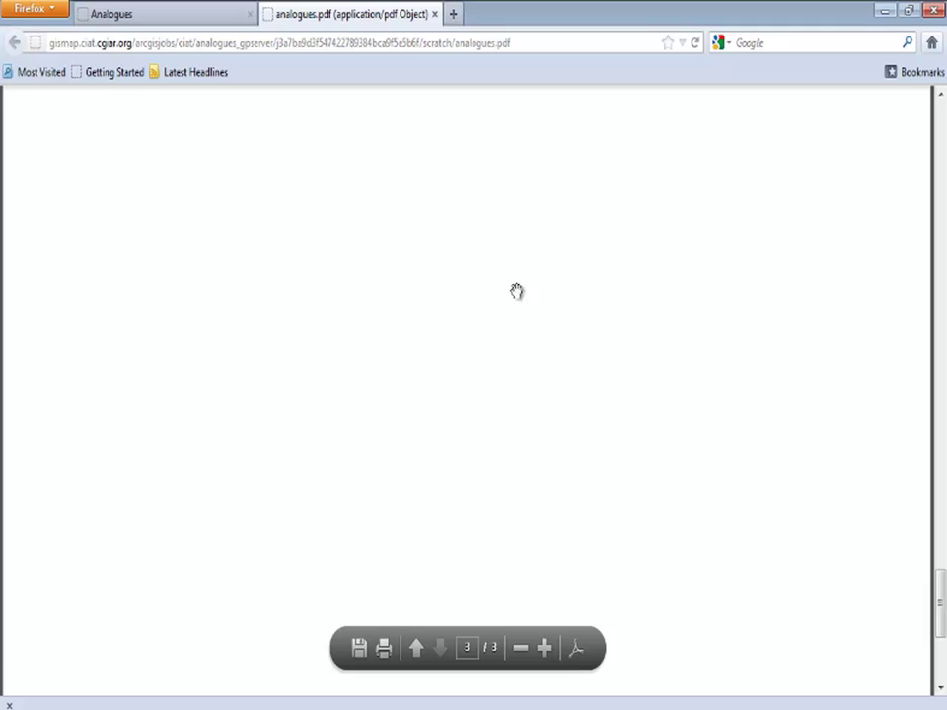
{"action": "left_click", "coordinate": [125, 12]}
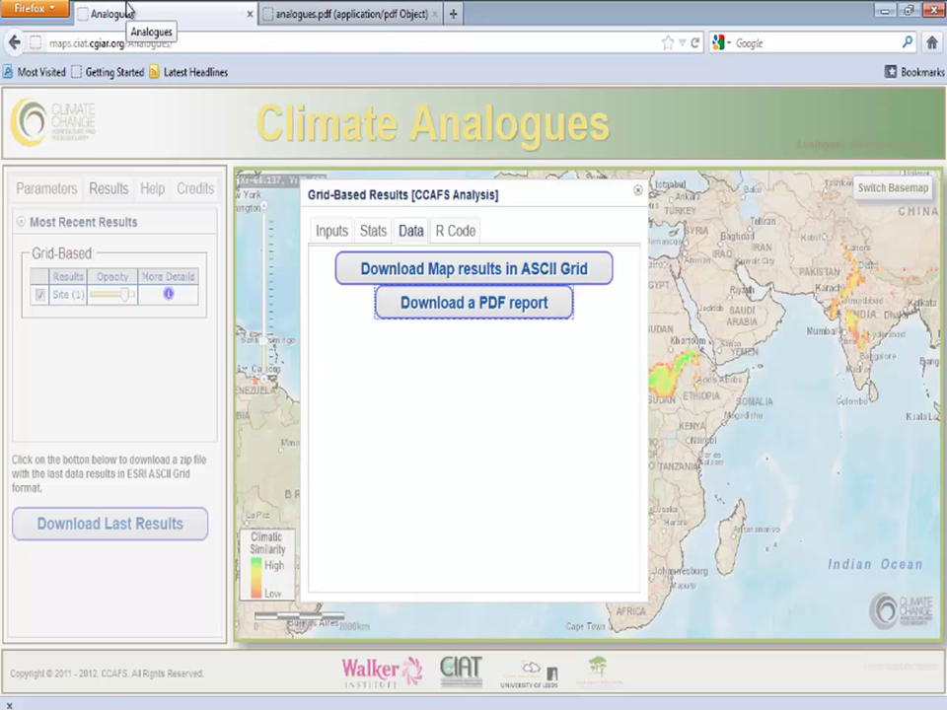
Step: Show and select the generated R script, then close the results details to reveal the Sahel similarity map
{"action": "left_click", "coordinate": [459, 229]}
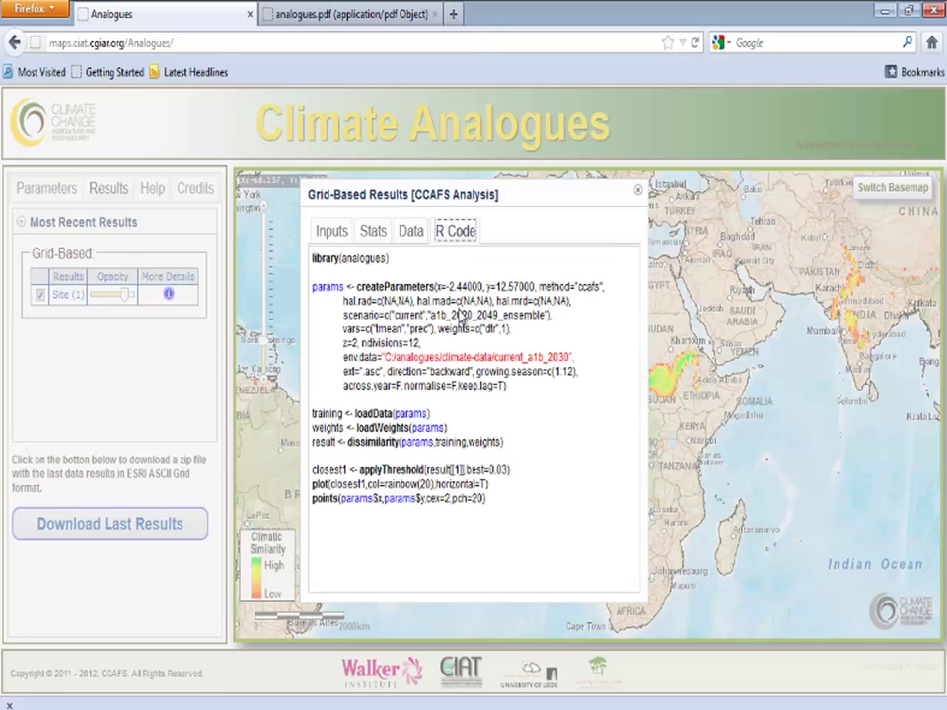
{"action": "left_click_drag", "start_coordinate": [497, 502], "coordinate": [316, 261]}
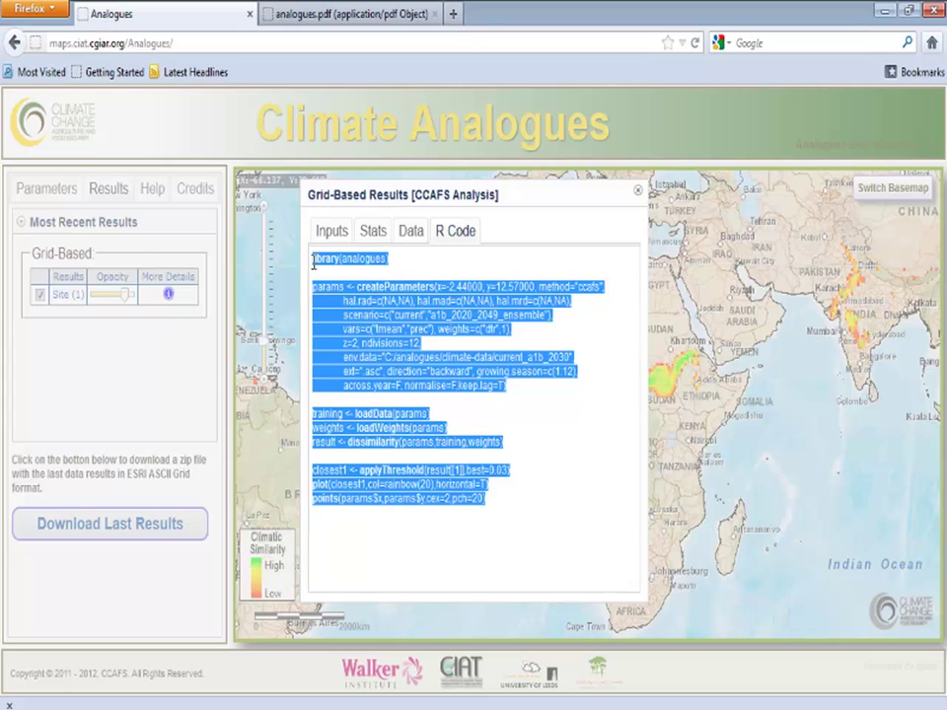
{"action": "left_click", "coordinate": [639, 197]}
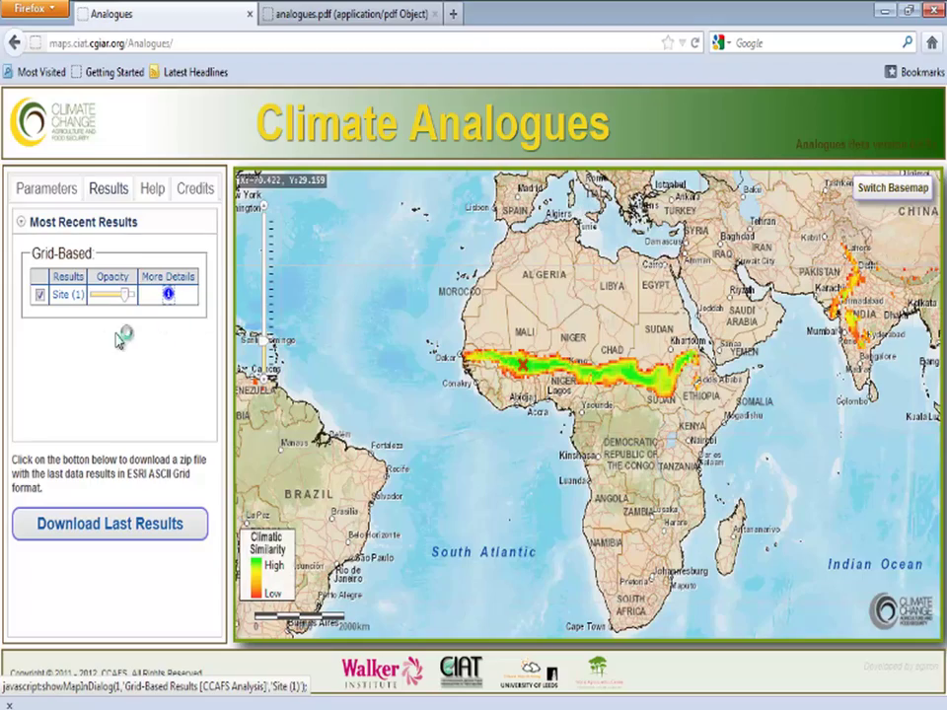
Step: Revisit Parameters, Select Your Location and Results, then open the Analogues General Info page from Help
{"action": "left_click", "coordinate": [38, 189]}
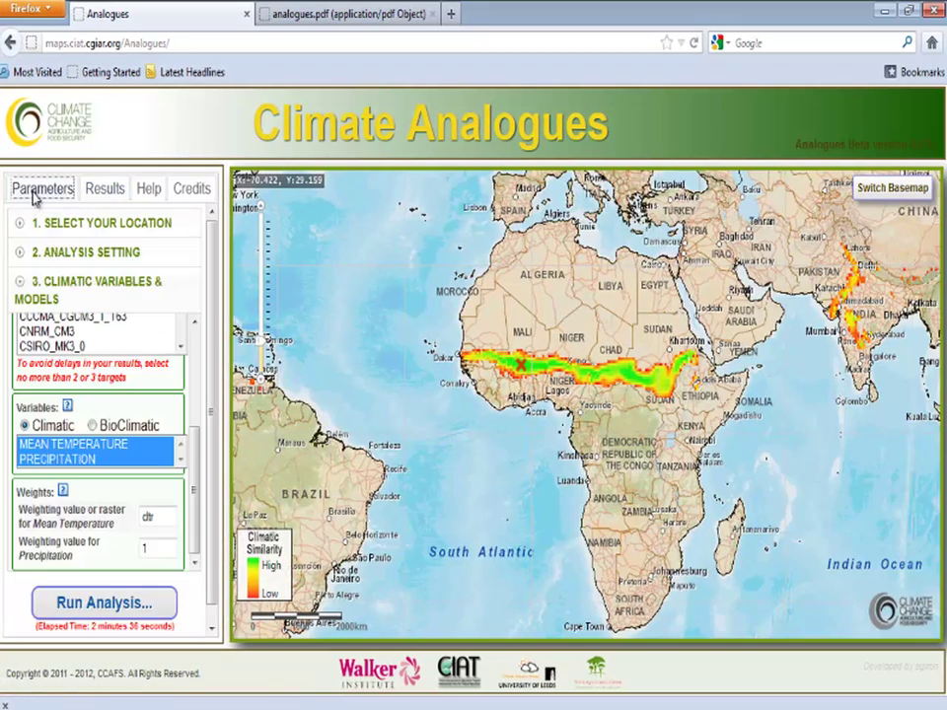
{"action": "left_click", "coordinate": [57, 225]}
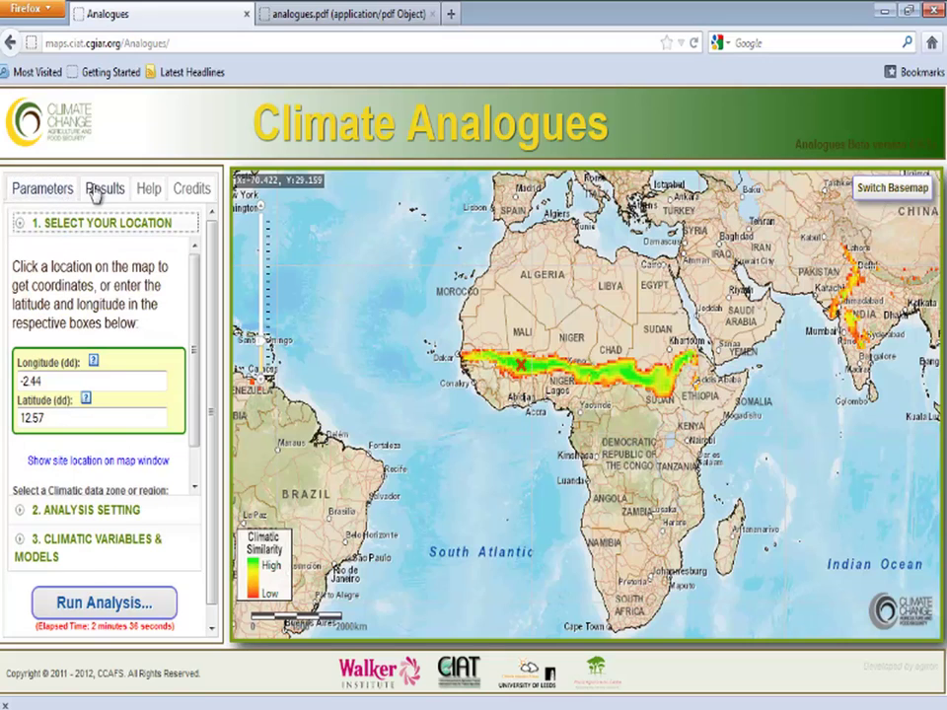
{"action": "left_click", "coordinate": [94, 191]}
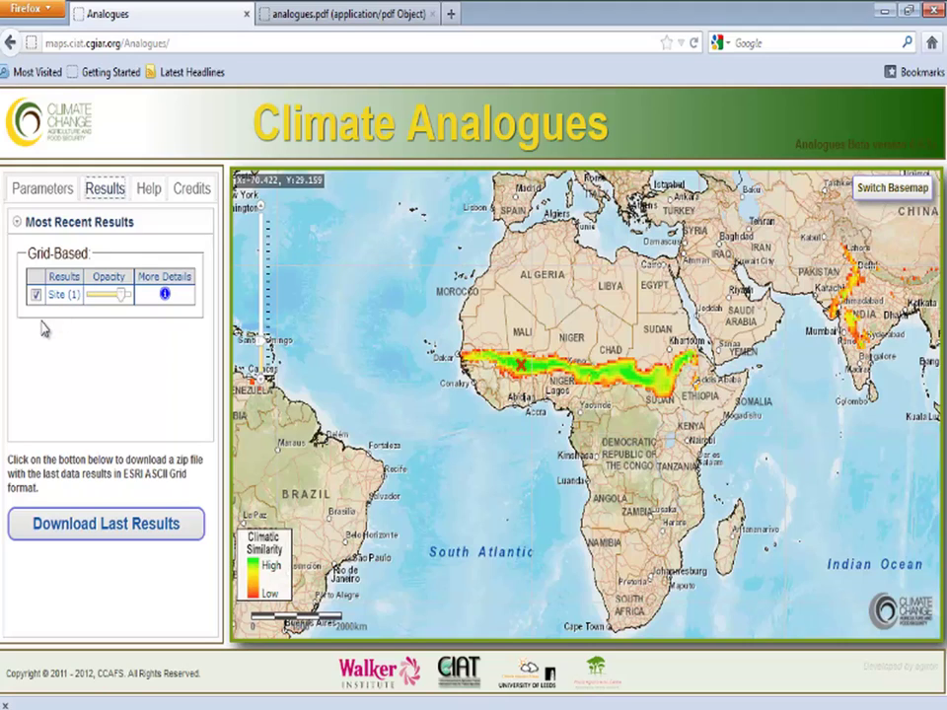
{"action": "left_click", "coordinate": [158, 195]}
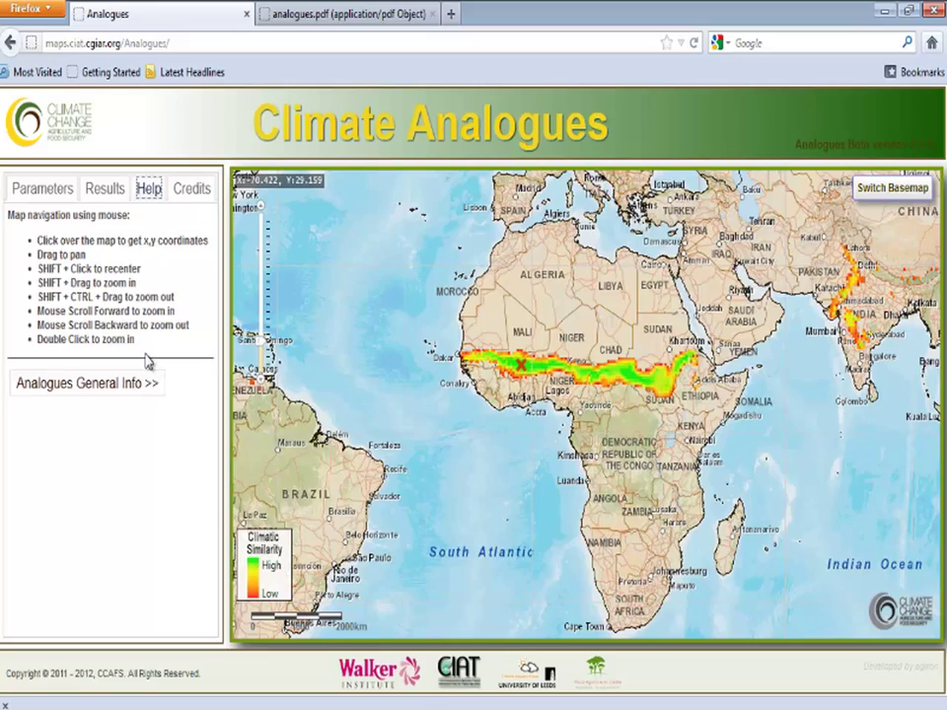
{"action": "left_click", "coordinate": [119, 385]}
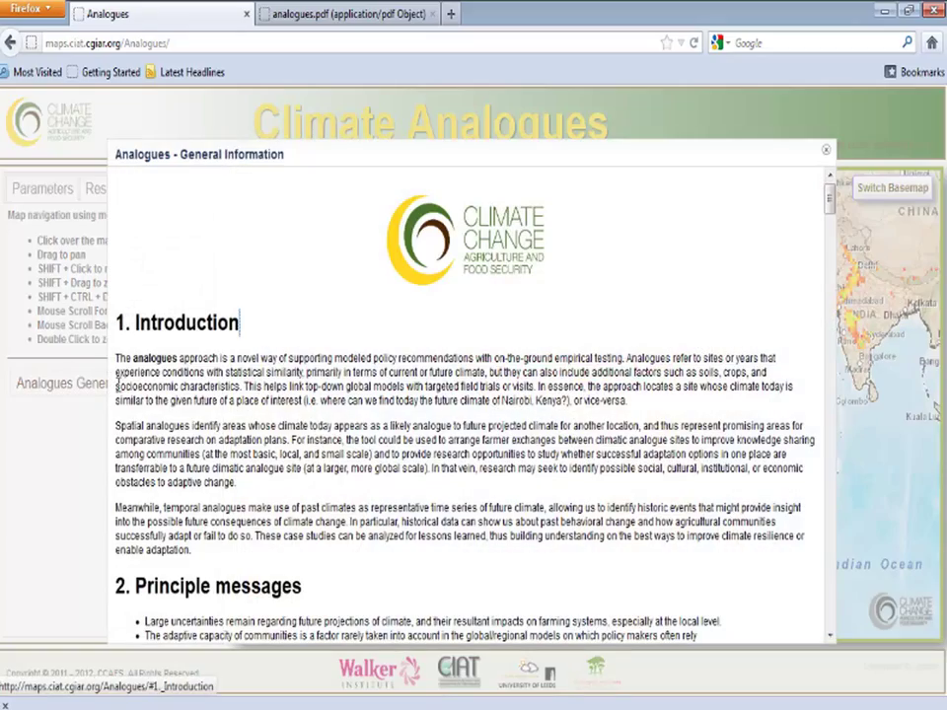